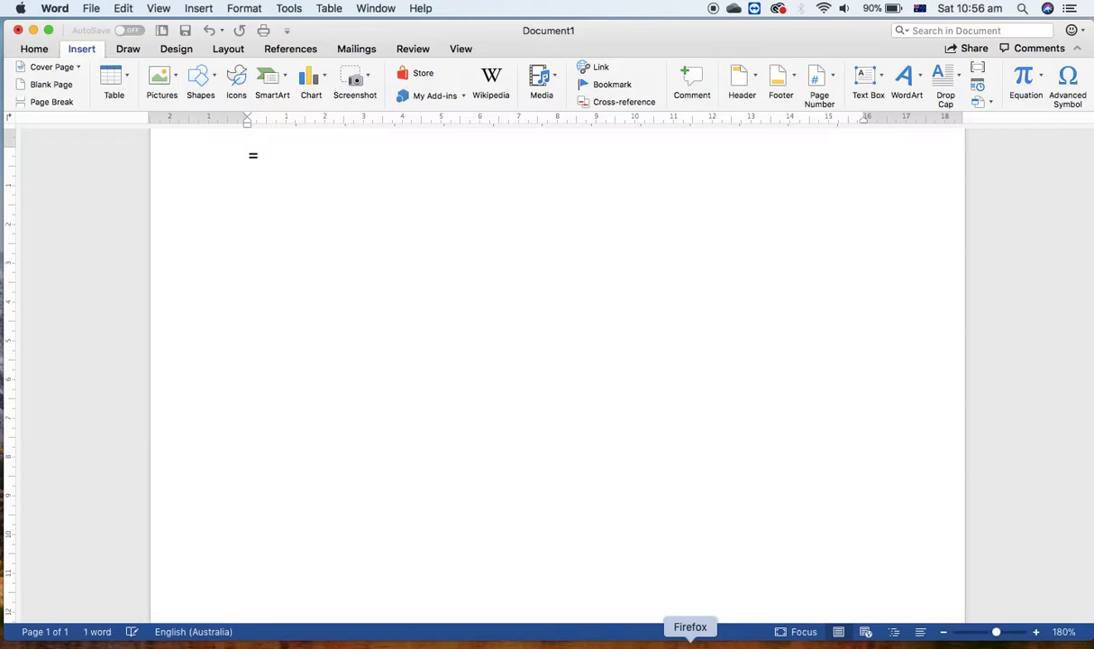
Step: Generate sample paragraphs with =rand() and add the line "Introduction to computer" above the first paragraph
type("and()")
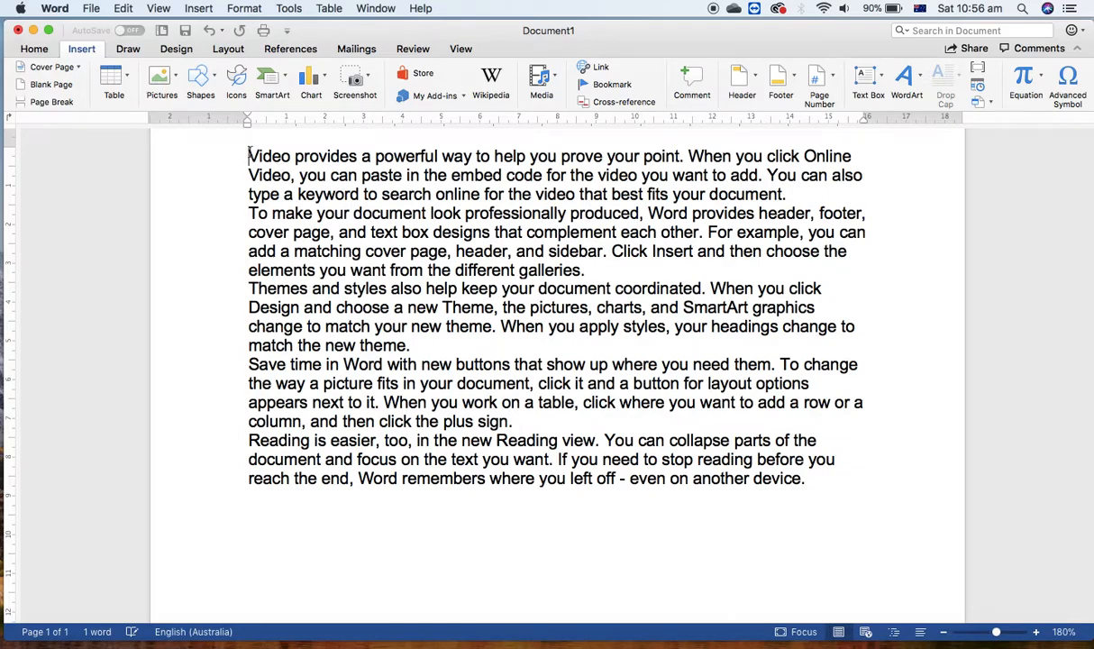
scroll(557, 316, "up", 1)
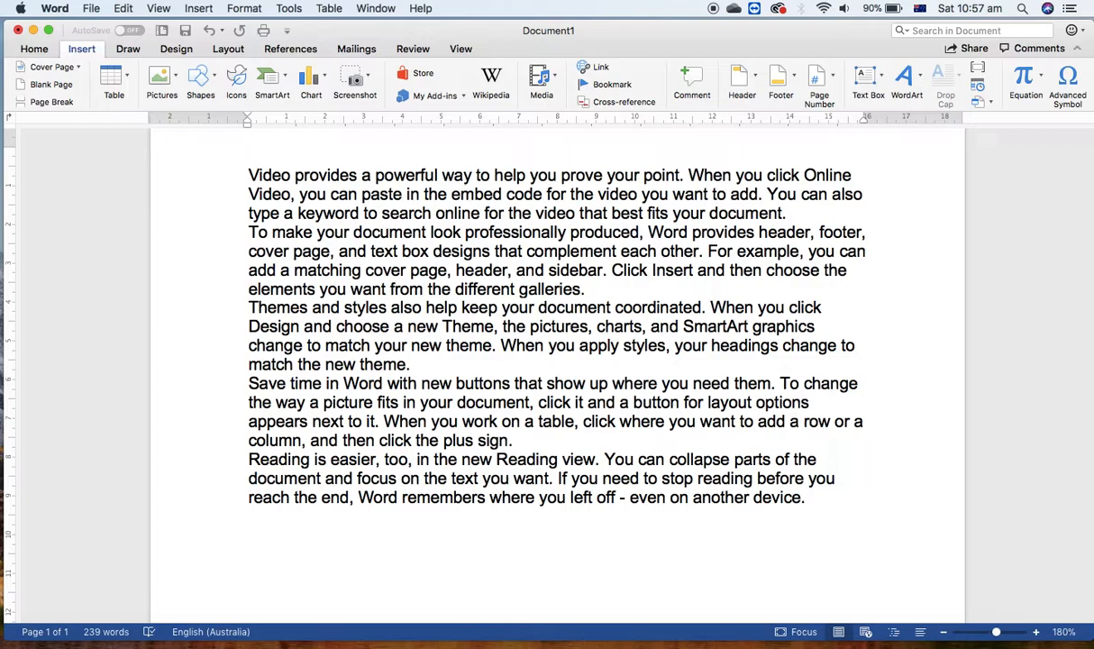
type("Intr")
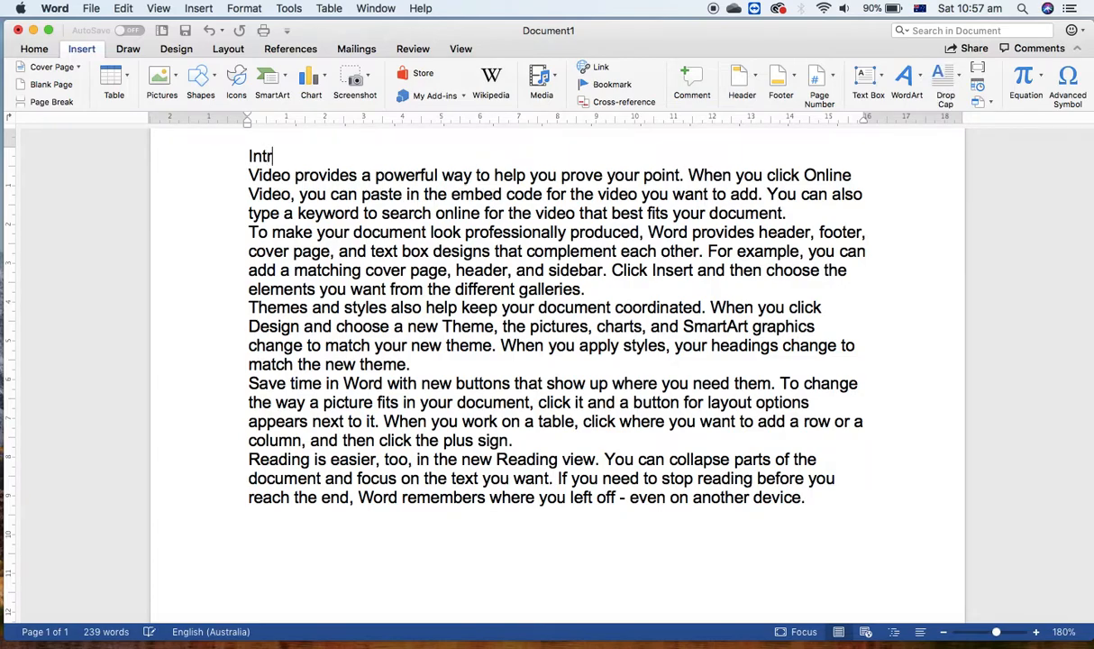
type("oduction to computer")
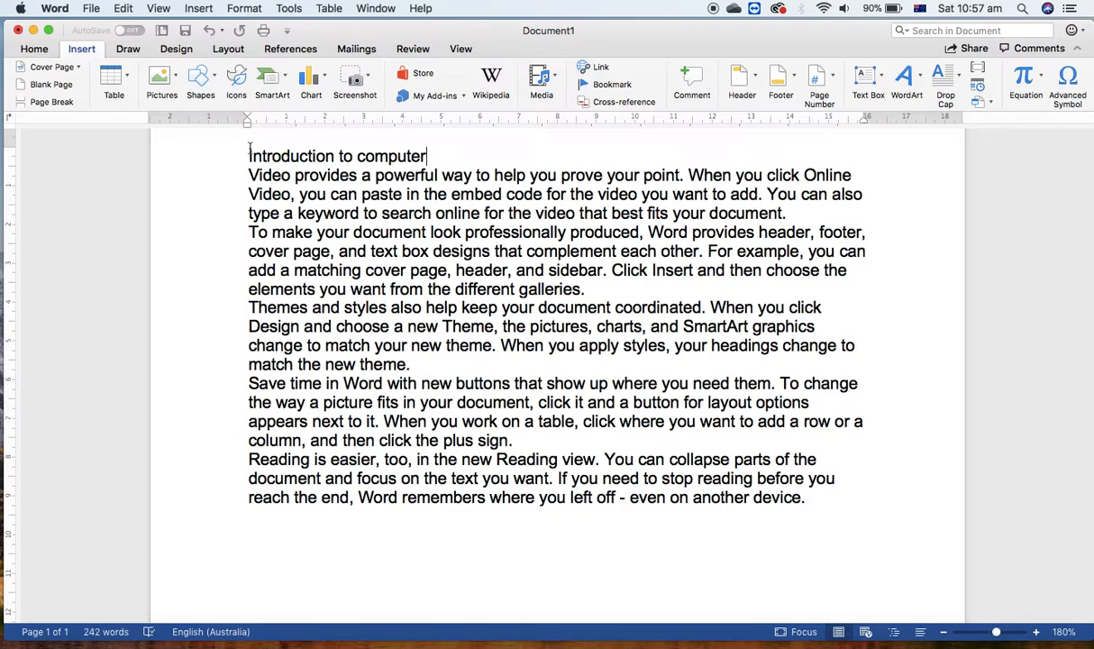
Step: Apply the Heading 1 style to the "Introduction to computer" line
left_click_drag(407, 155, 231, 162)
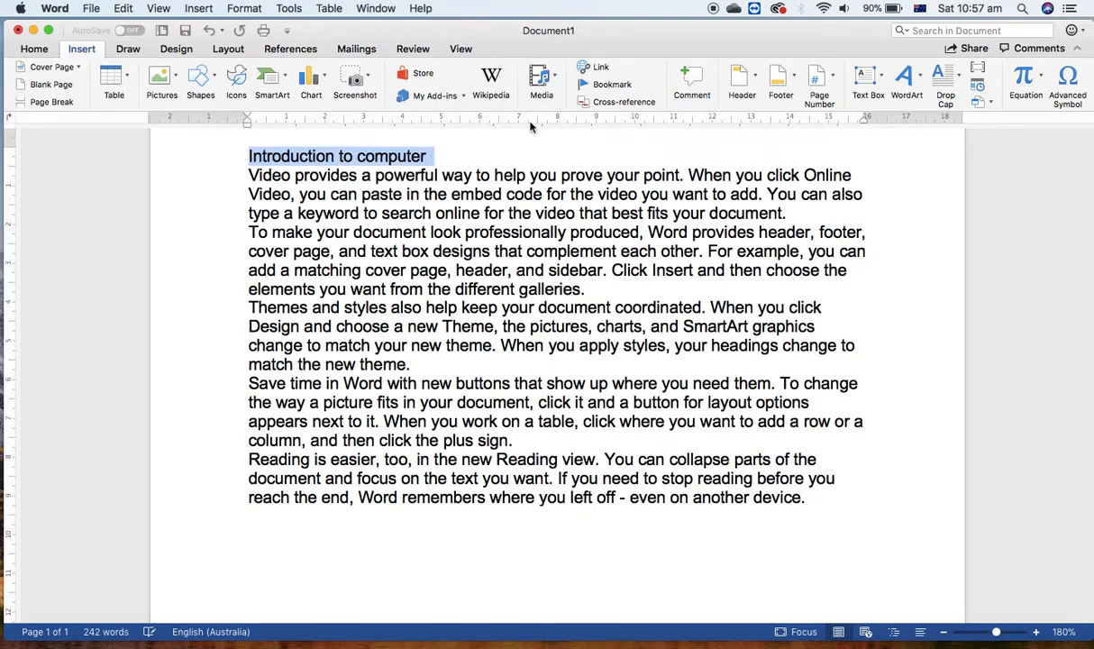
left_click(34, 48)
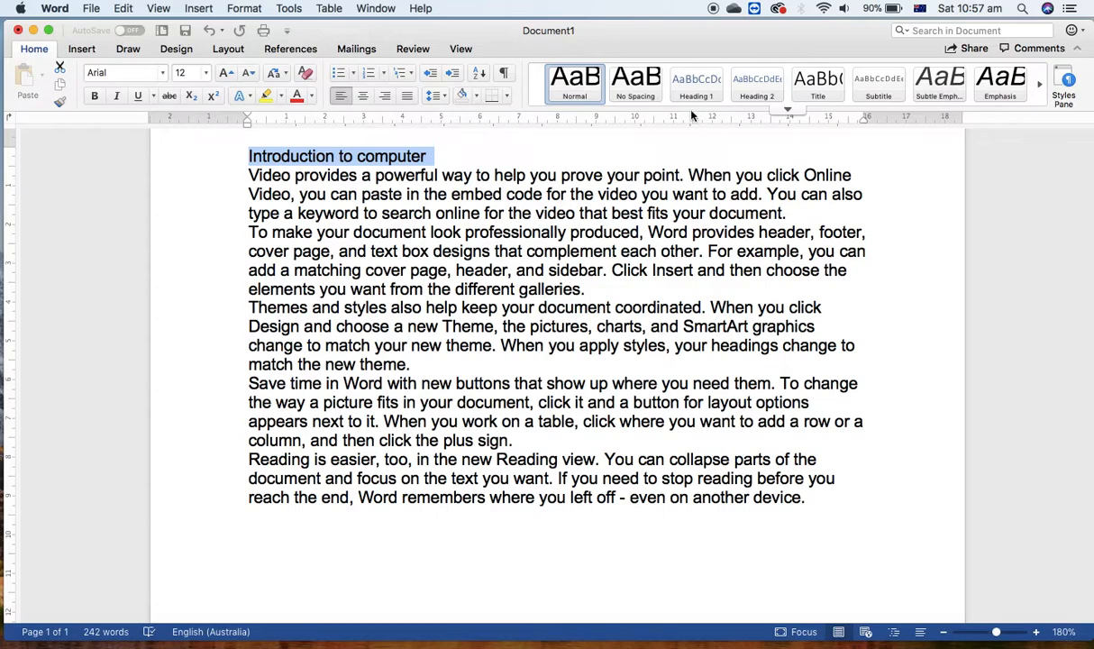
left_click(696, 83)
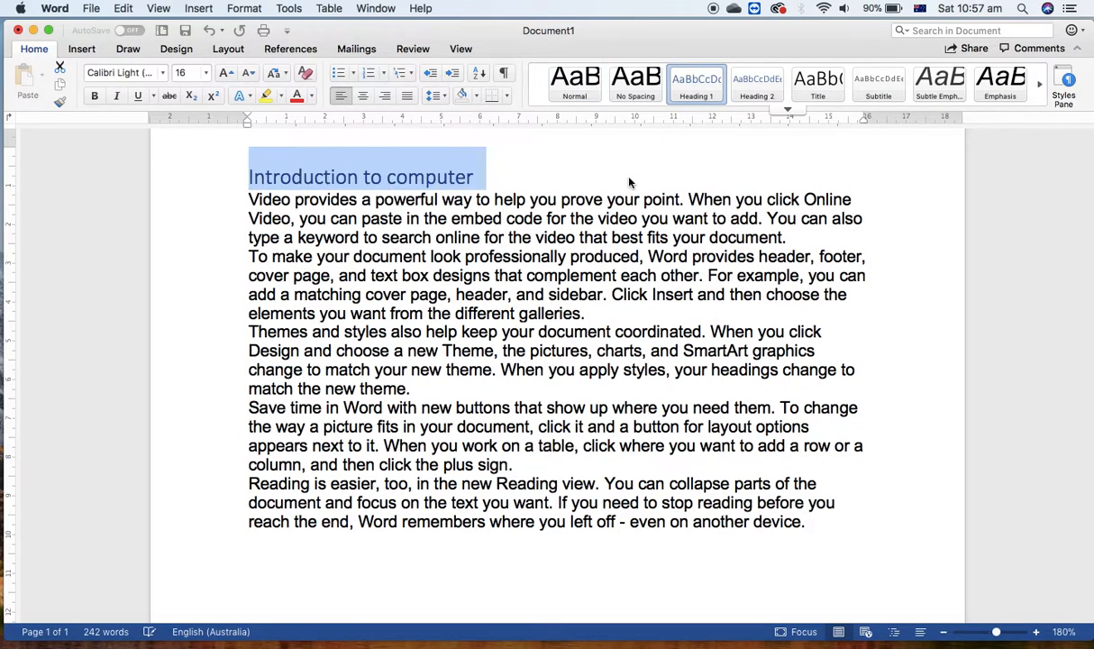
Step: Add the line "Types of computer" above the "Save time in Word" paragraph and style it as Heading 2
left_click(479, 390)
key("Return")
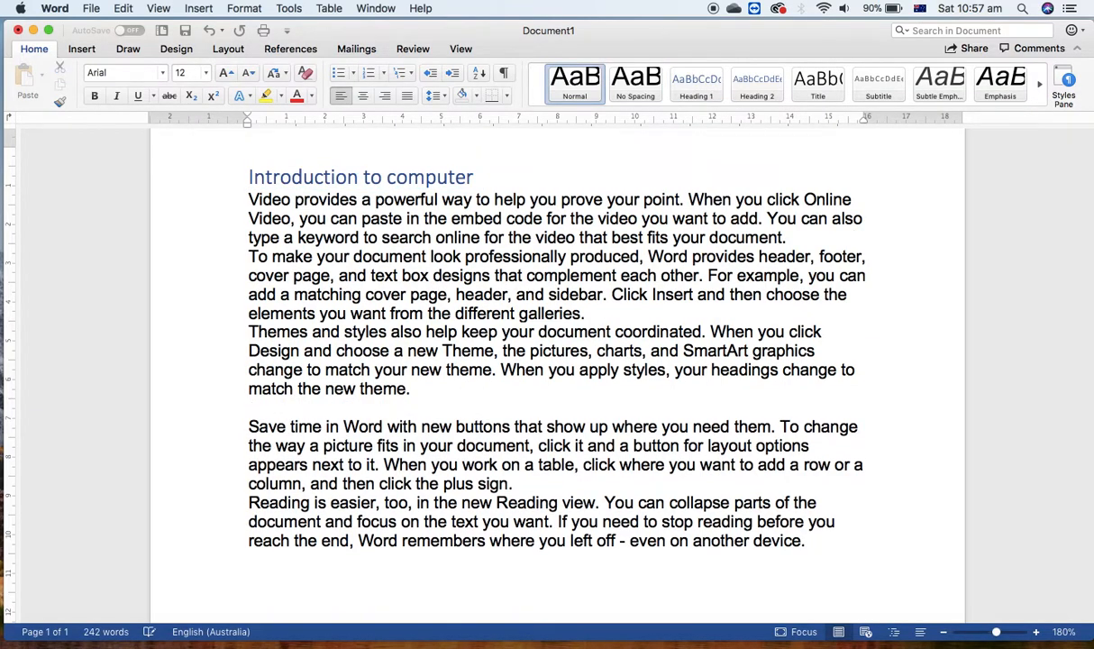
type("Type s of computer")
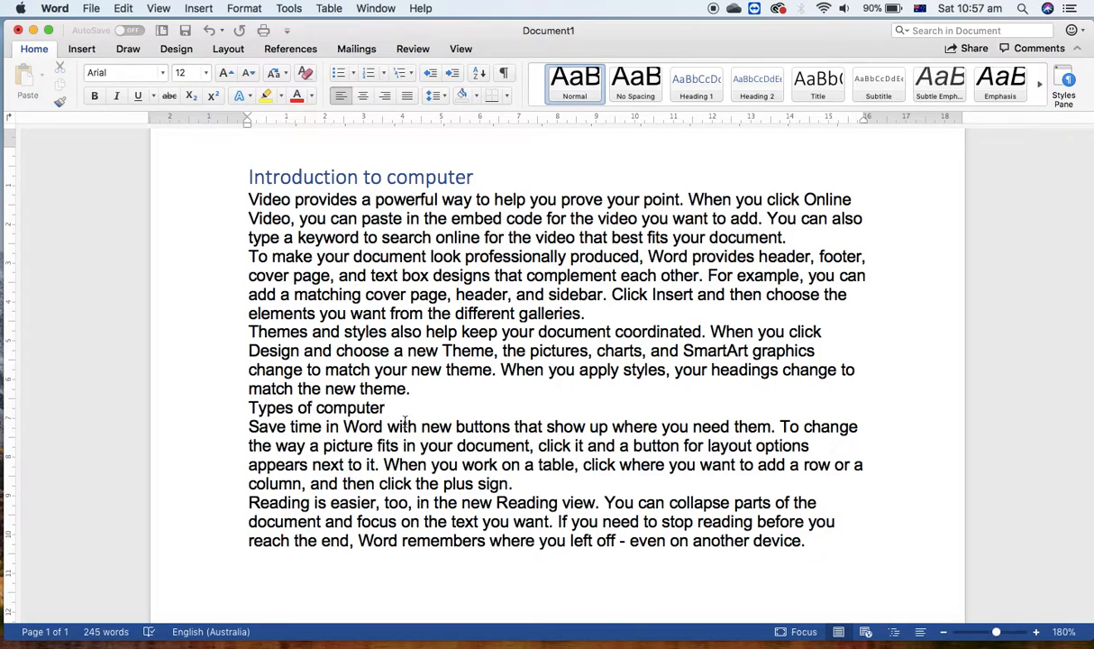
left_click_drag(335, 410, 251, 413)
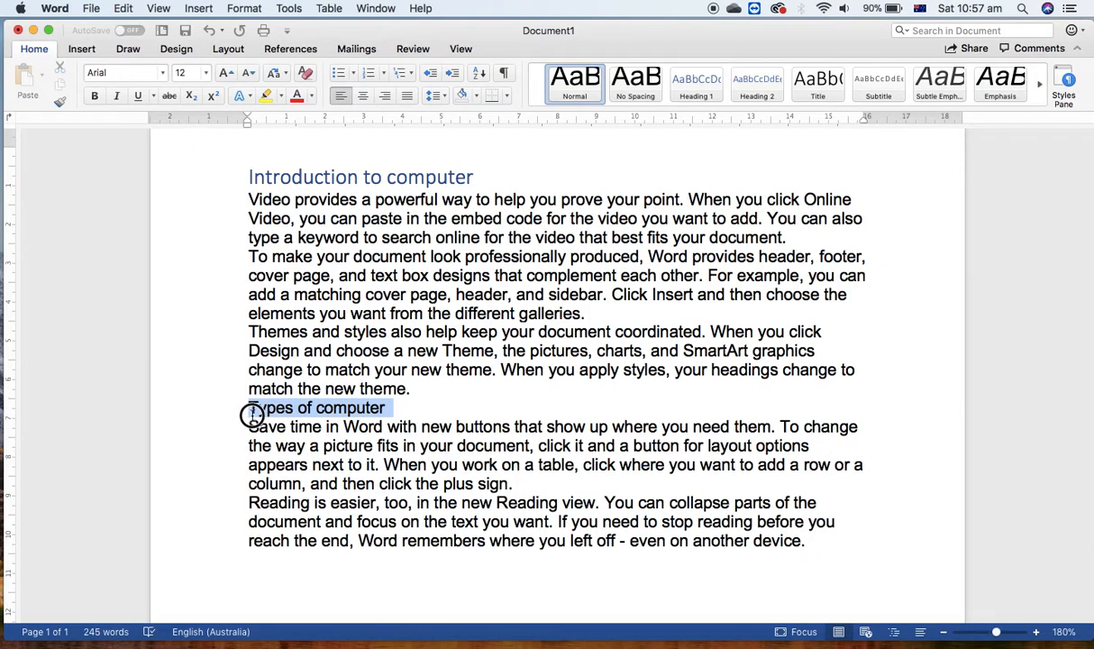
left_click(757, 83)
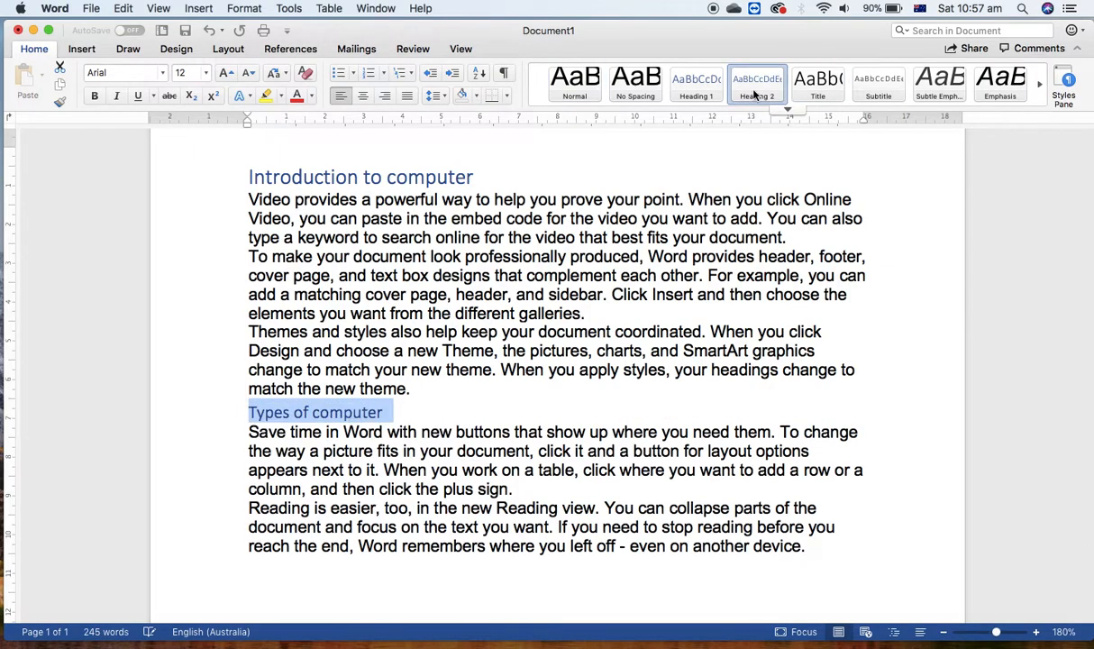
Step: Generate two more blocks of =rand() sample text at the end of the document
left_click(819, 561)
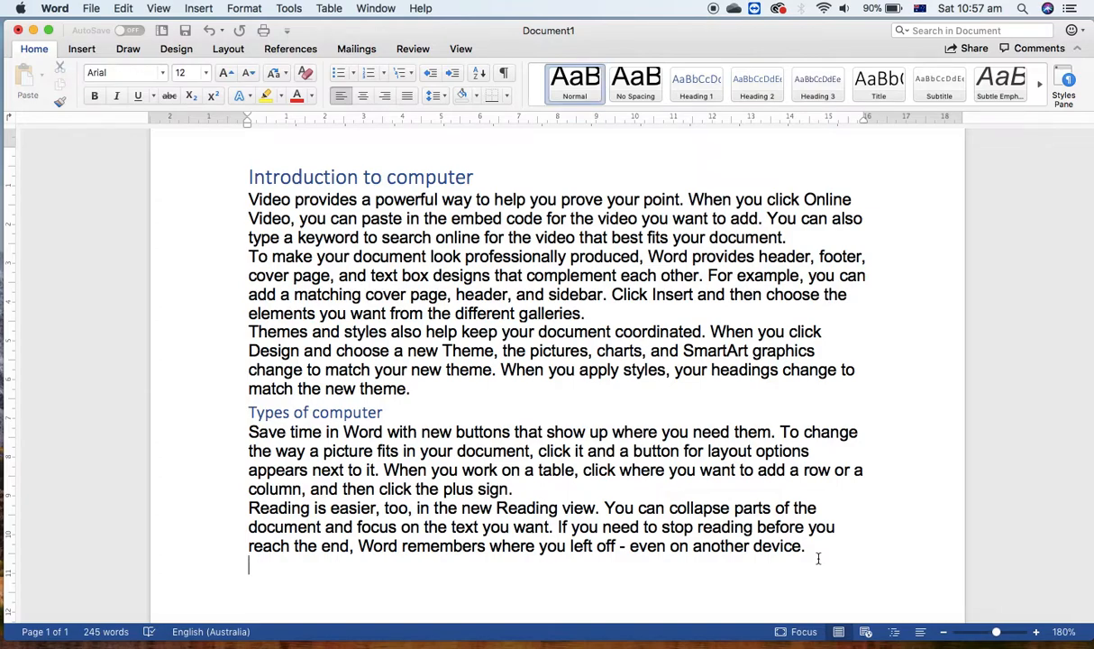
type("=rand()")
key("Return")
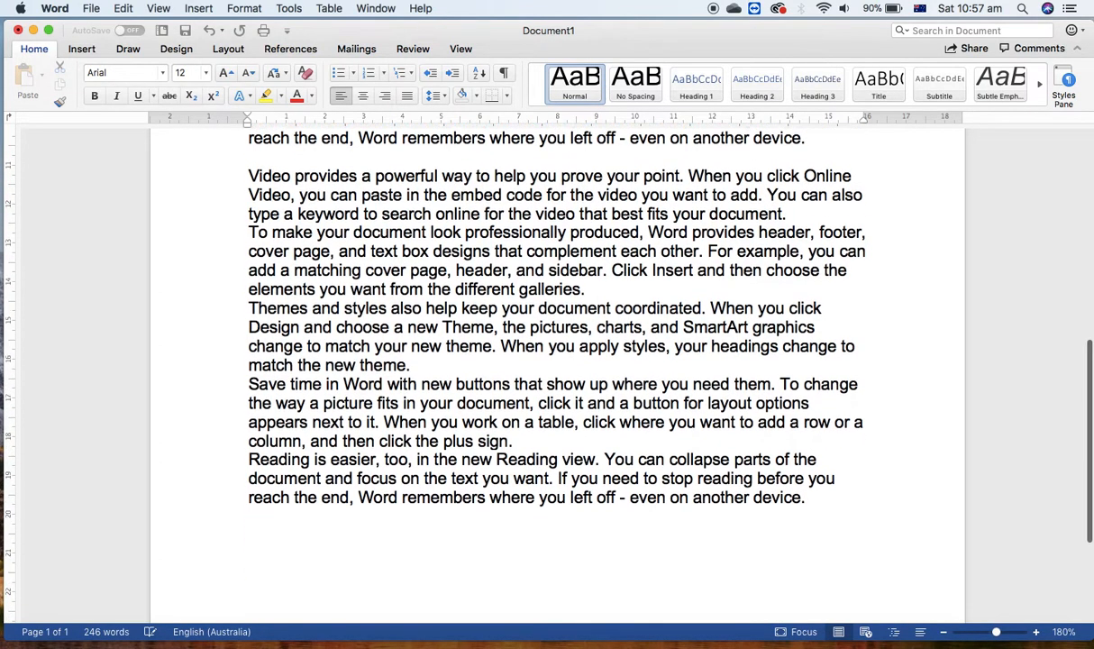
type("=rand()")
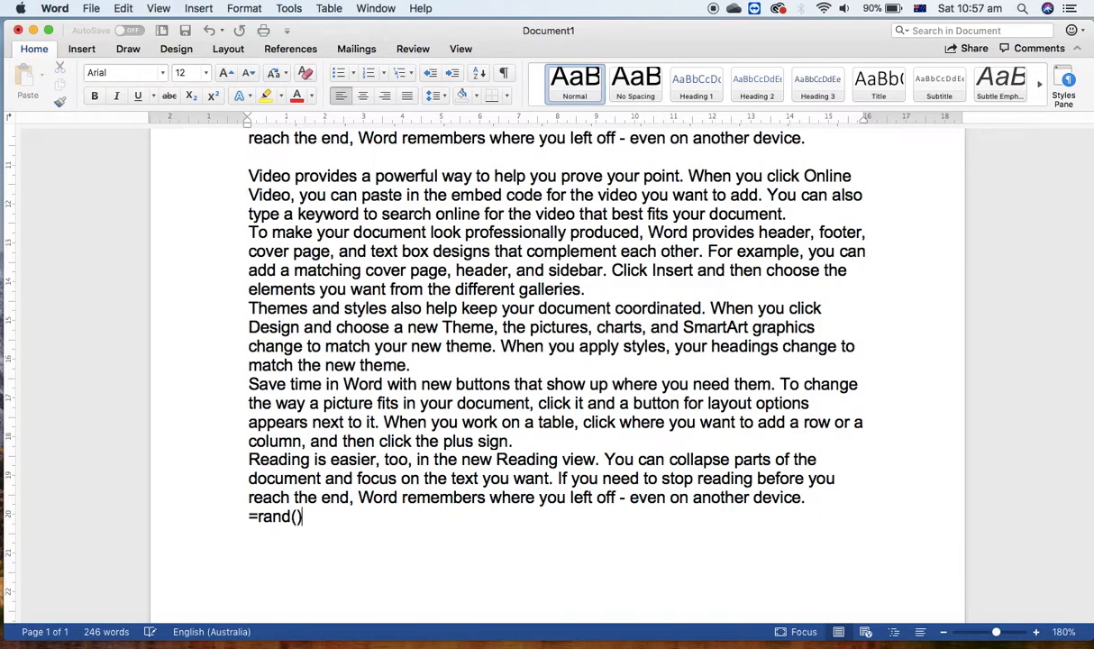
key("Return")
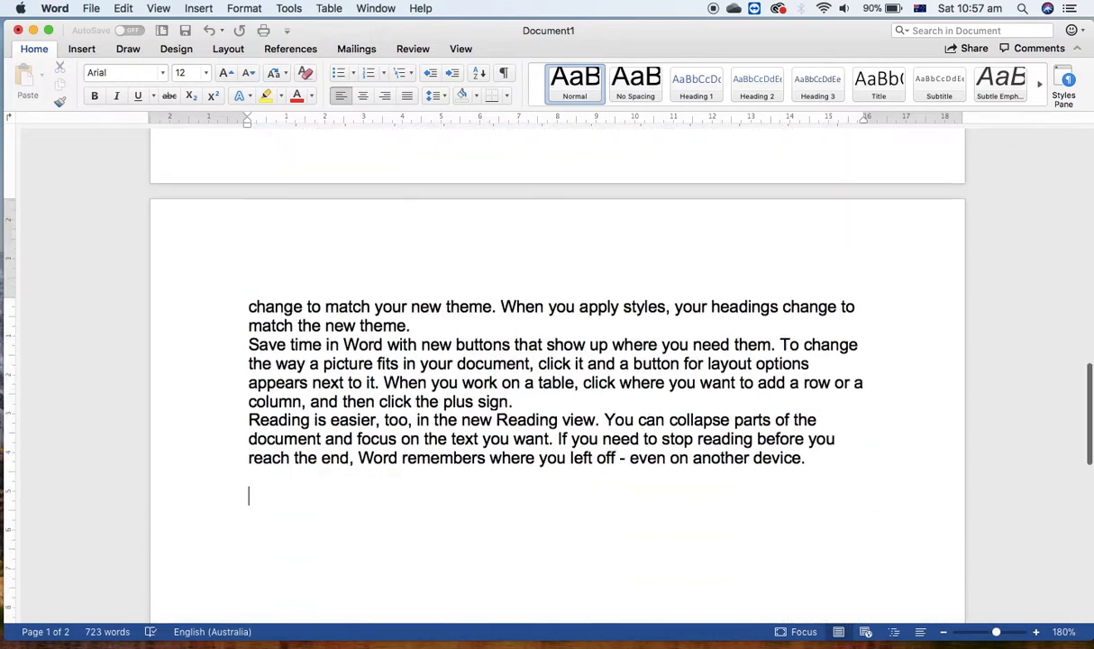
Step: Add the line "Introduction to keyboard" after the last paragraph and generate =rand() sample text beneath it
key("Return")
type("Introd")
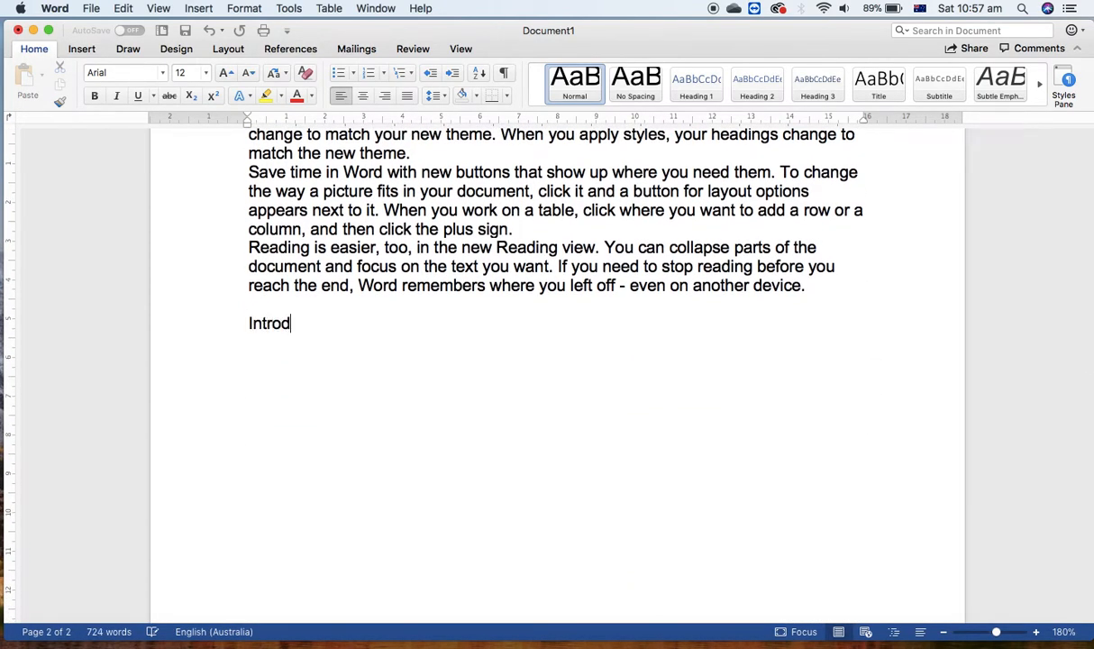
type("uction to keyboard")
key("Return")
type("=rand()")
key("Return")
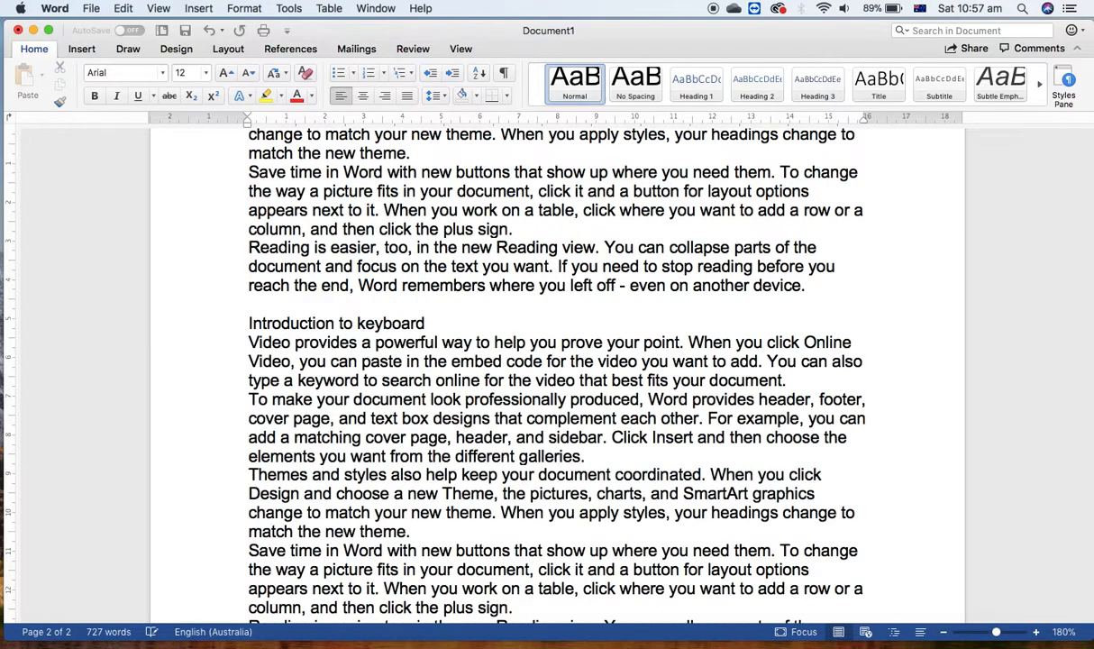
Step: Add a blank line above the keyboard section's "Save time in Word" paragraph and search online pictures for "keyboard"
scroll(794, 554, "down", 6)
scroll(794, 554, "up", 2)
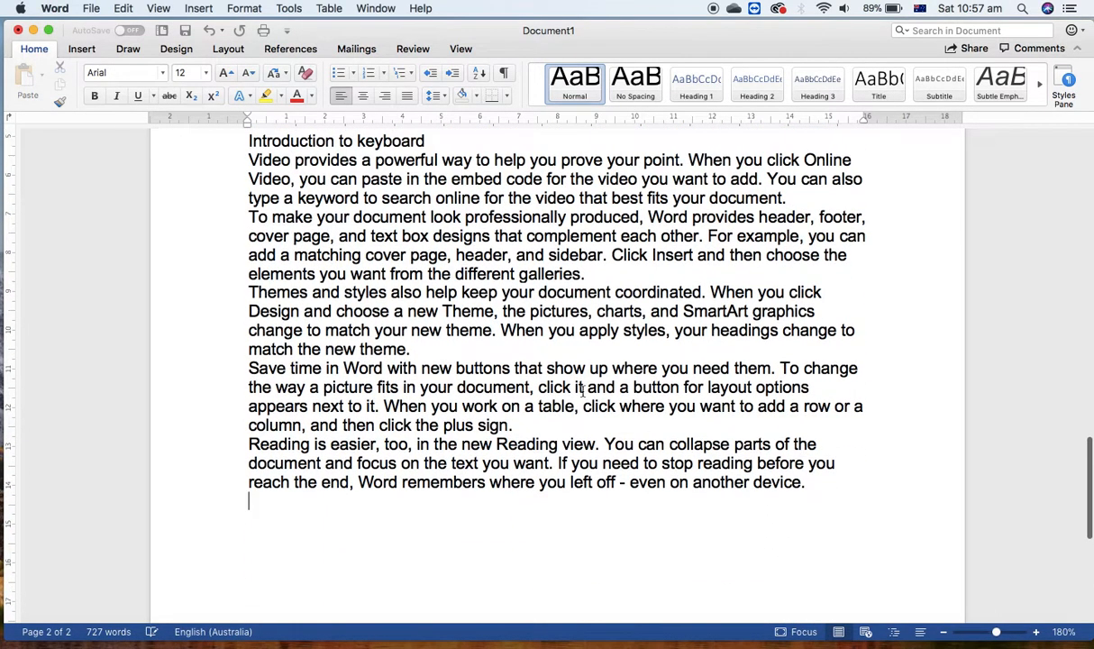
key("Return")
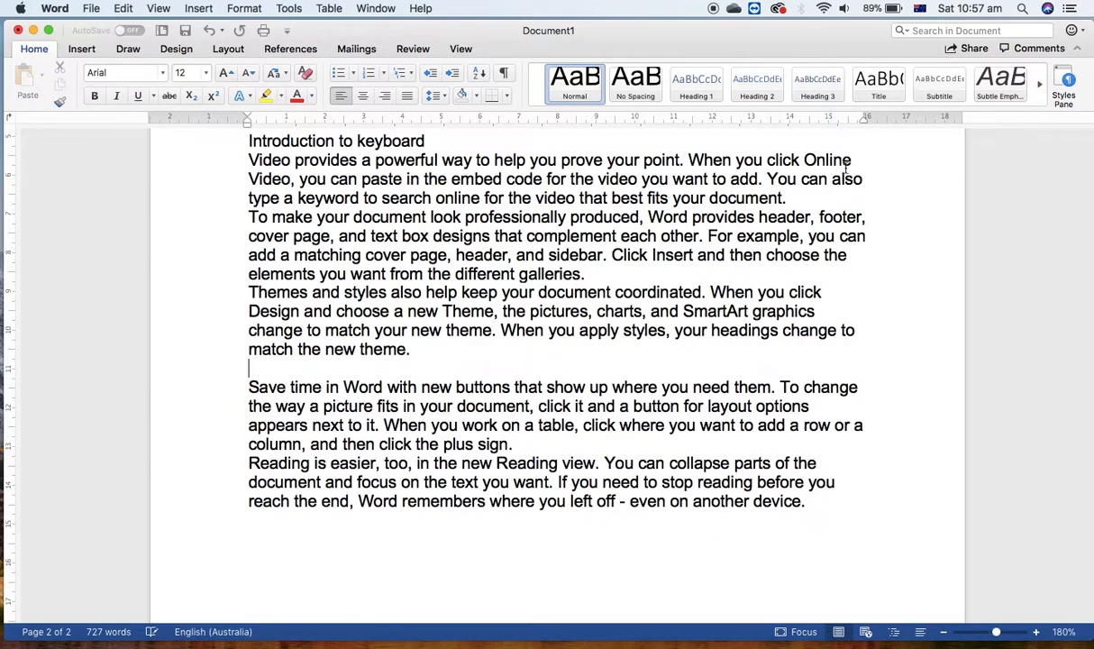
left_click(76, 51)
left_click(180, 80)
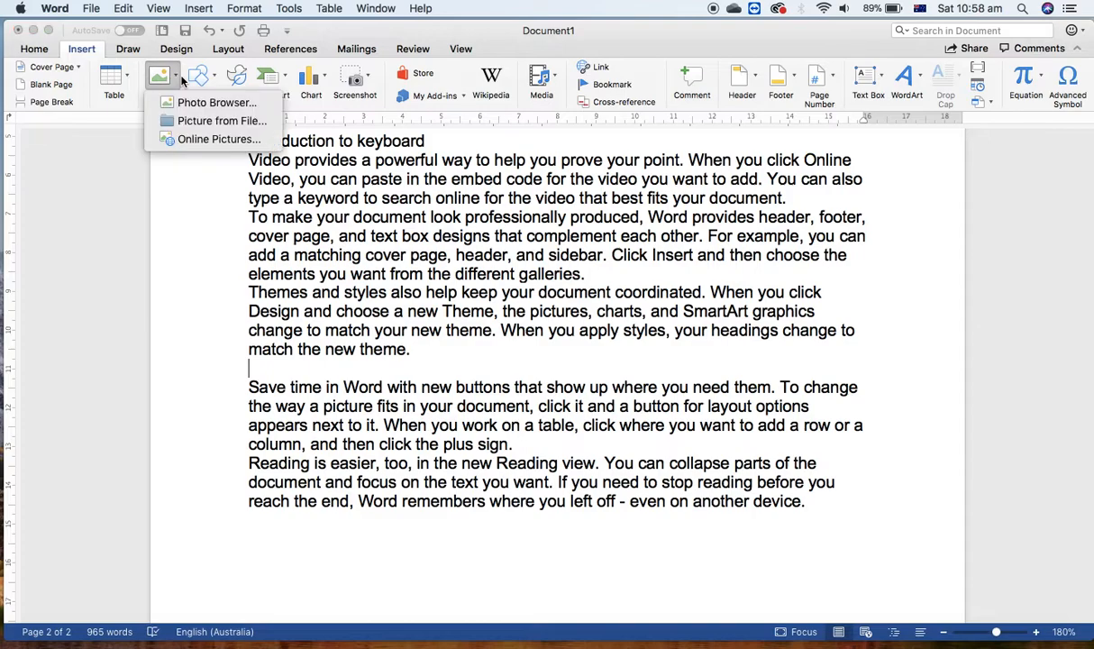
left_click(195, 140)
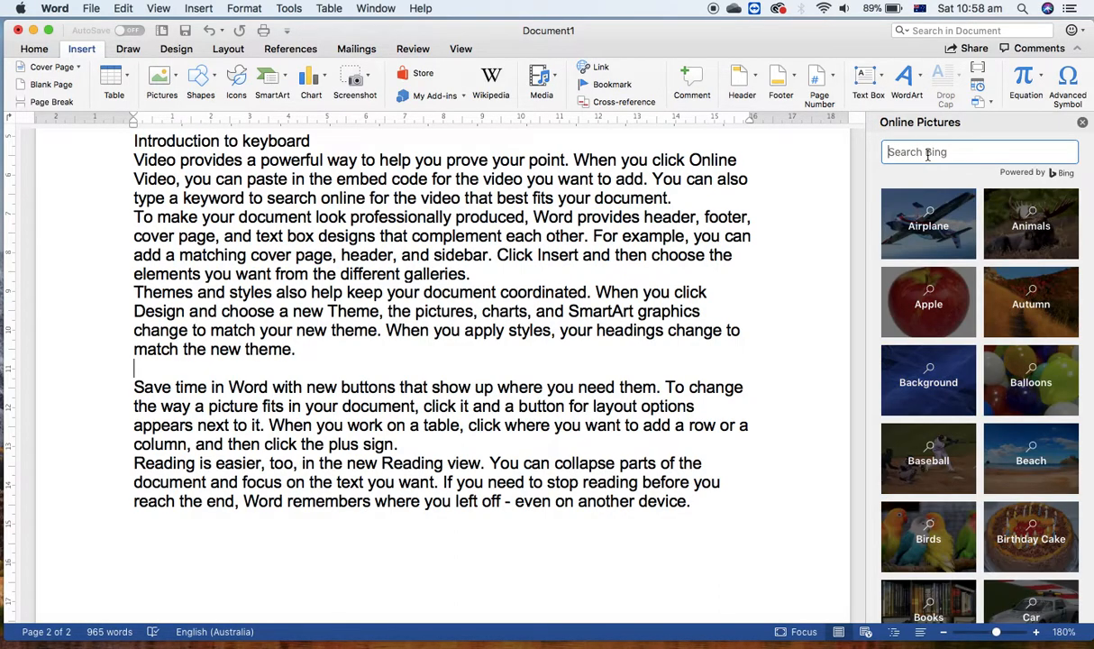
type("keybo")
key("Return")
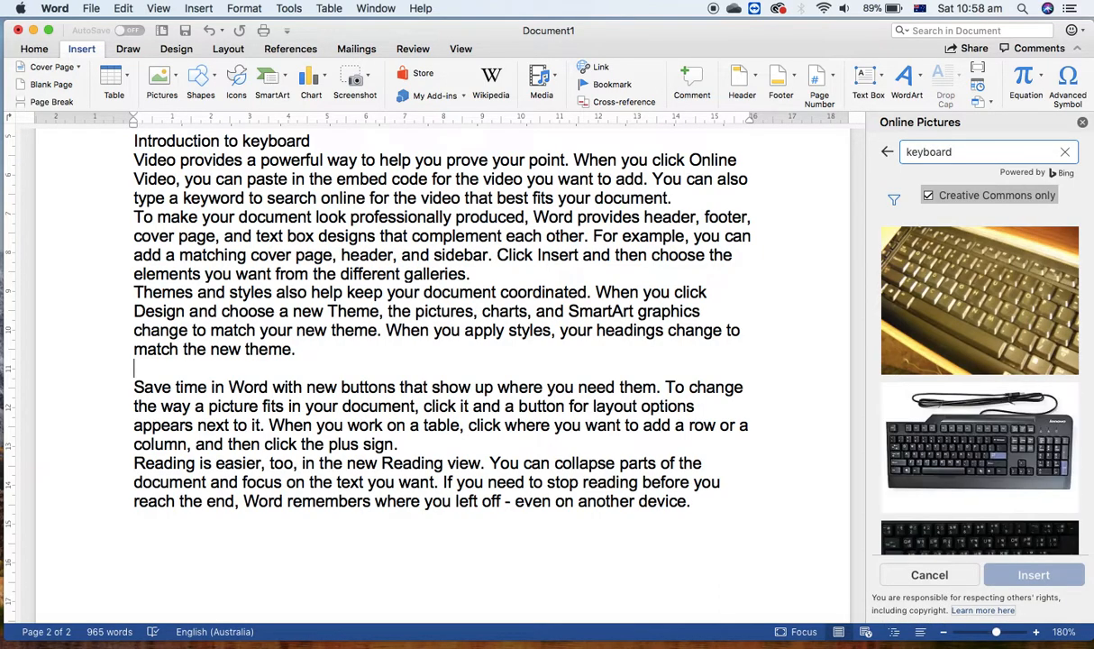
Step: Insert the black Lenovo keyboard picture on the blank line and resize it to about 7.74 cm wide by 5.51 cm high
left_click(980, 448)
left_click(980, 448)
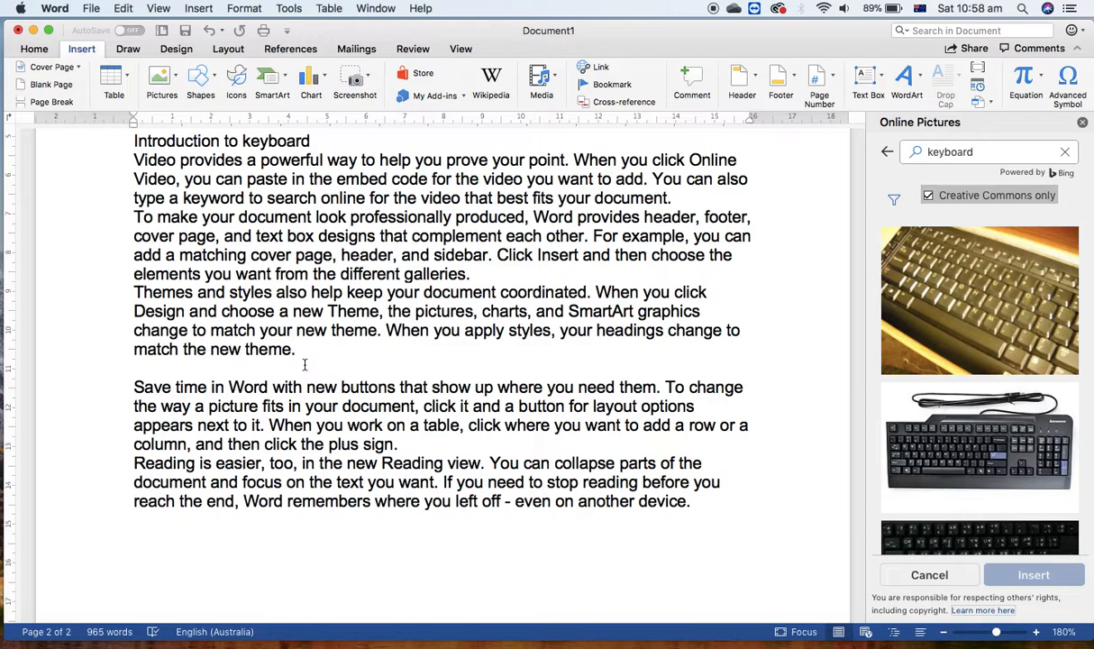
left_click_drag(559, 346, 432, 444)
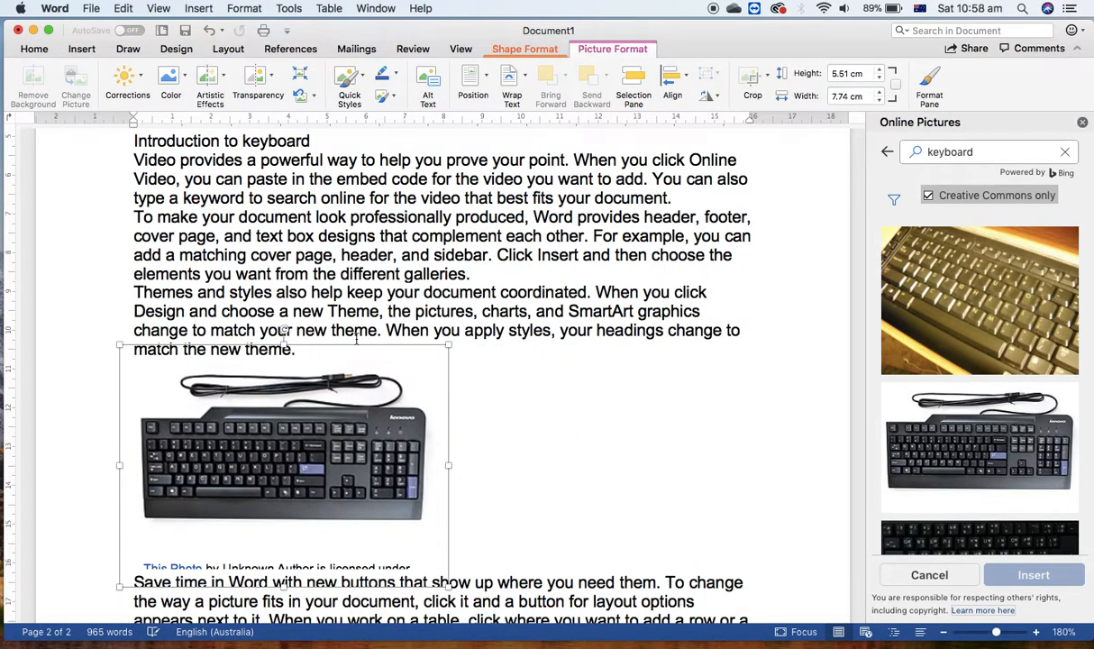
left_click(348, 292)
Step: Add the line "Introduction to Mouse" below the last paragraph of the keyboard section, leaving a blank line between them
scroll(475, 459, "down", 5)
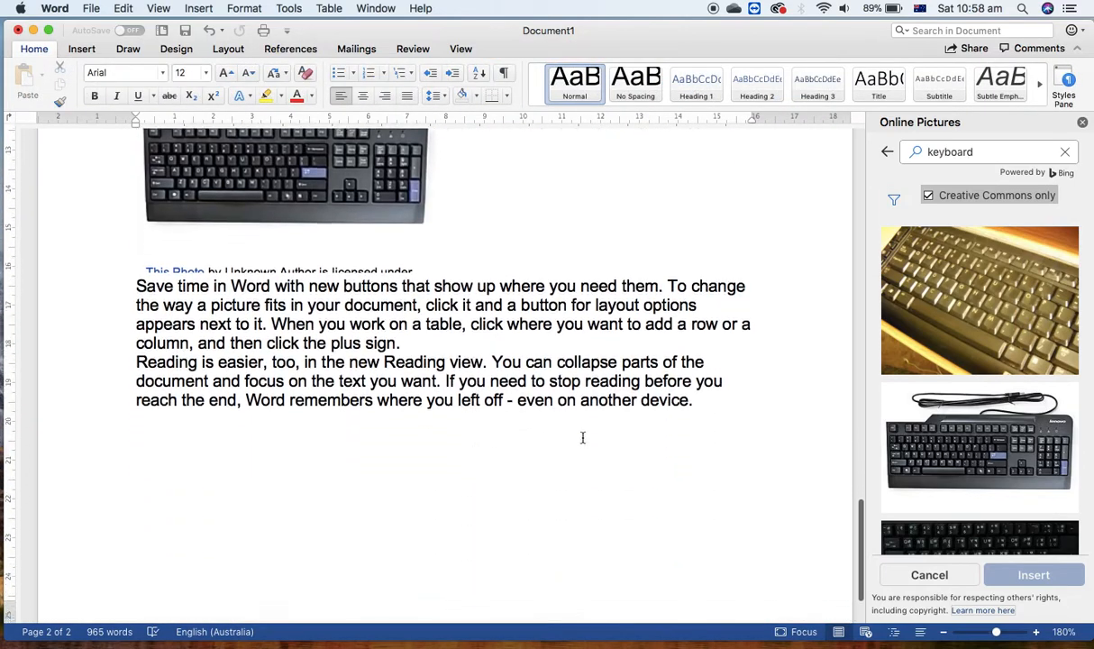
left_click(738, 414)
key("Return")
type("INt")
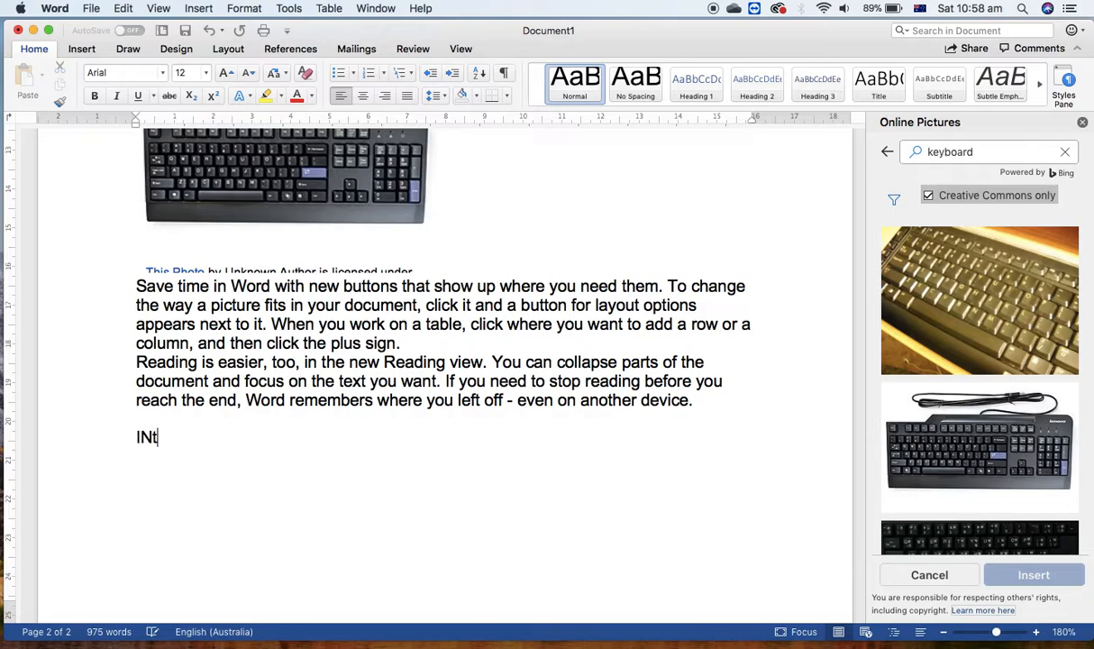
key("BackSpace")
key("BackSpace")
key("BackSpace")
type("Introduction to Mouse")
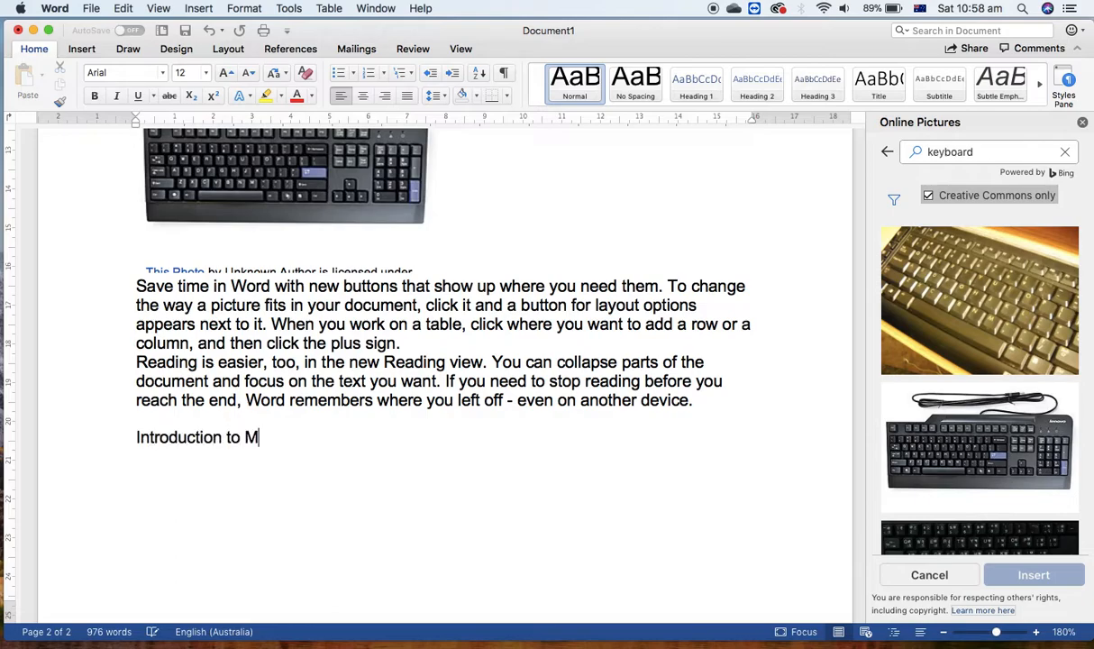
Step: Generate two blocks of =rand() sample text under the "Introduction to Mouse" line
key("Return")
type("=rand()")
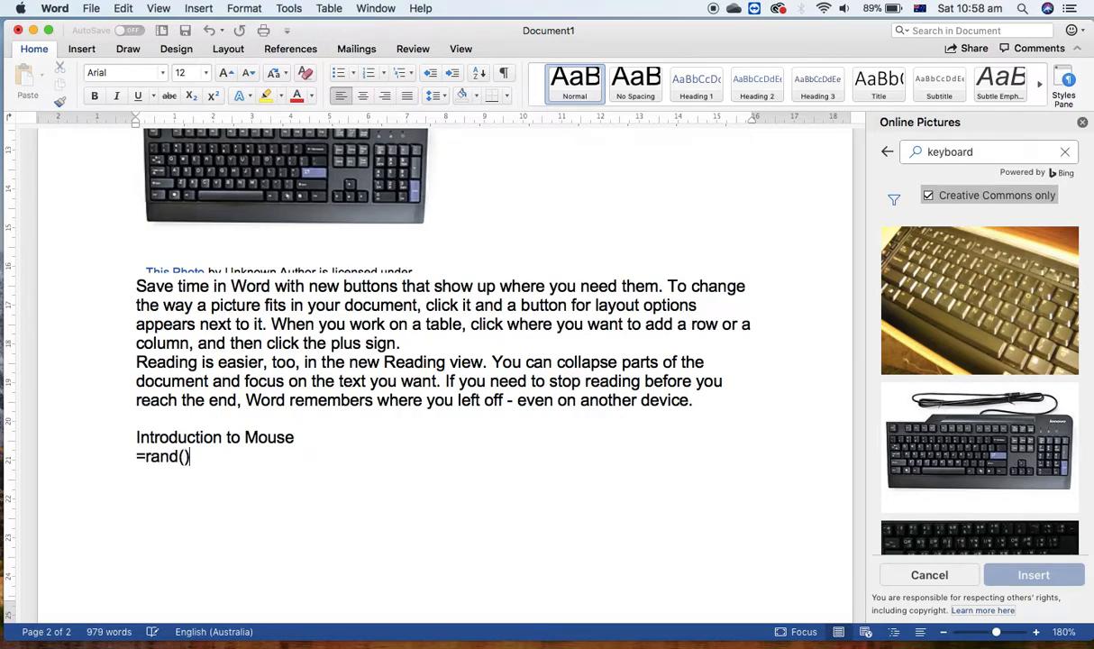
key("Return")
type("=rand()")
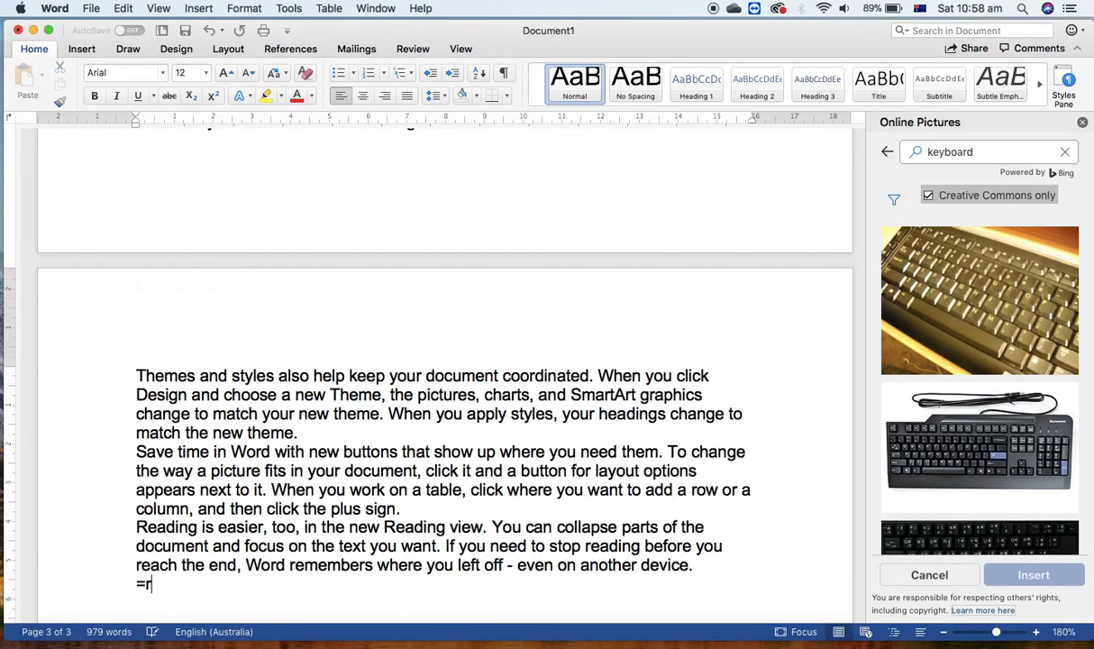
key("Return")
Step: Replace the online picture search term with "mouse" and run the search
left_click(989, 150)
key("BackSpace")
key("BackSpace")
key("BackSpace")
key("BackSpace")
key("BackSpace")
key("BackSpace")
key("BackSpace")
key("BackSpace")
type("mouse")
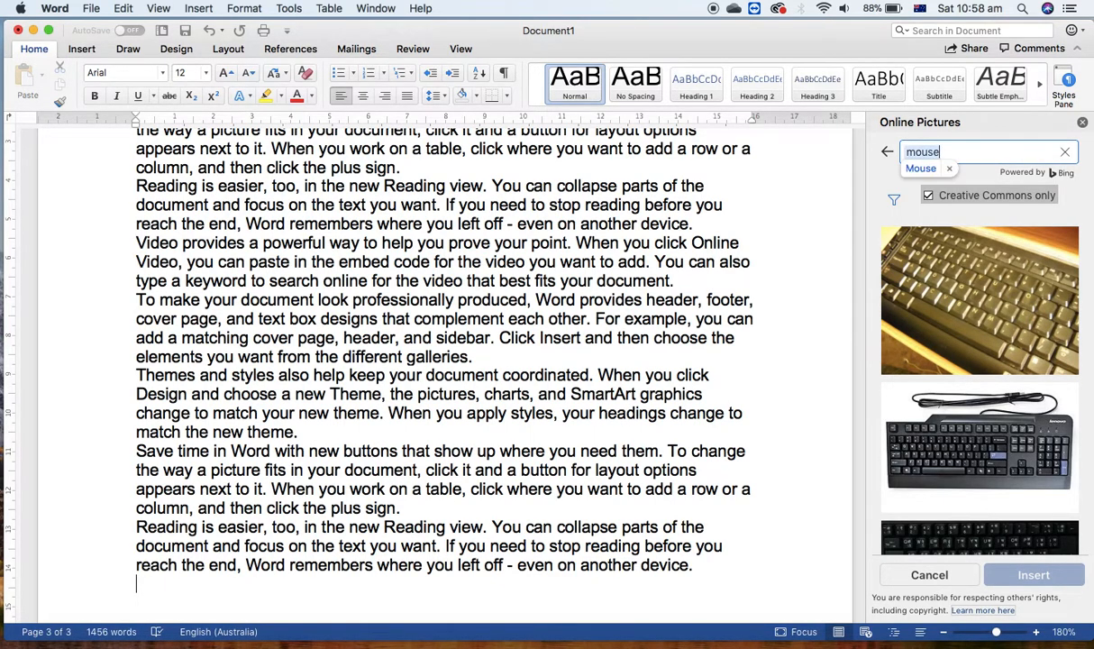
key("Return")
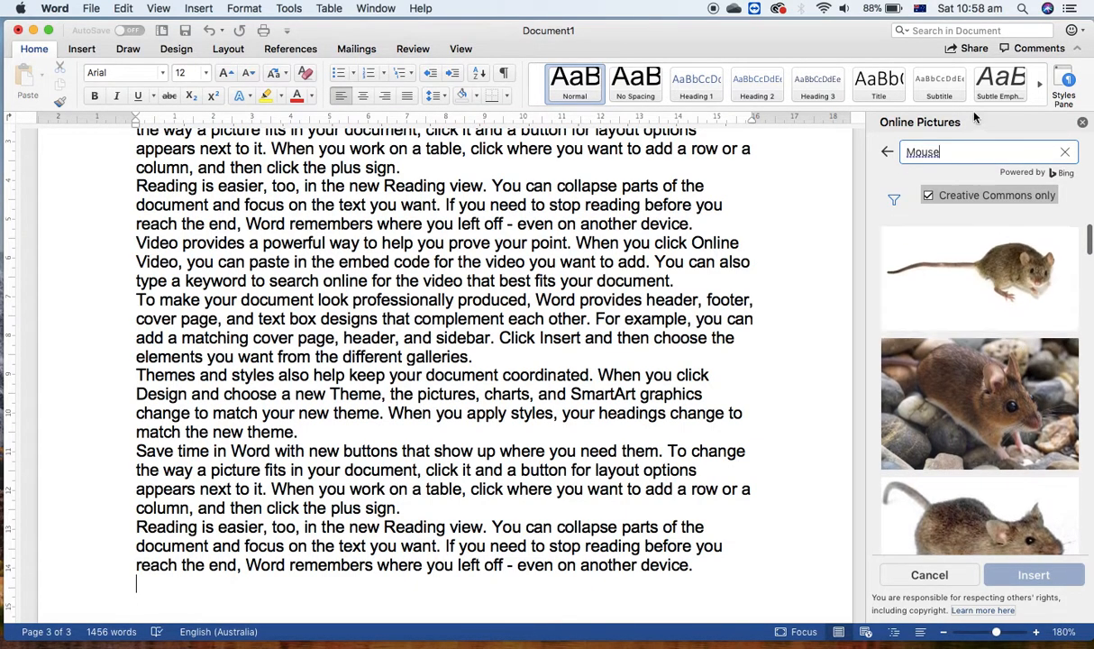
Step: Refine the online picture search to "computer Mouse"
left_click(907, 153)
type("coputer")
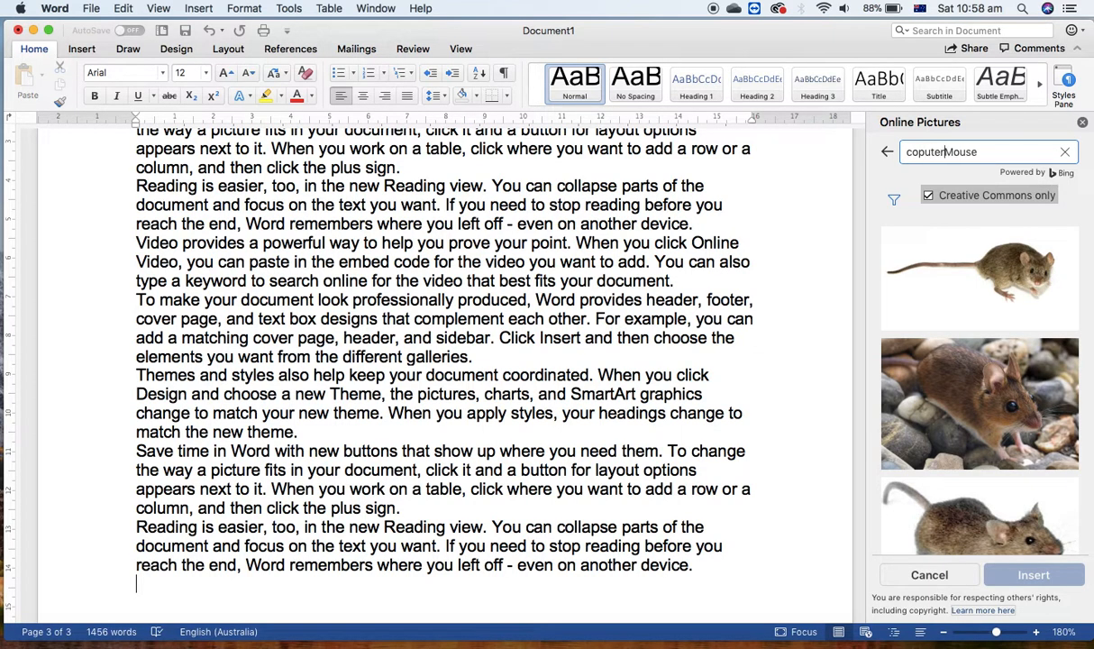
key("BackSpace")
key("BackSpace")
key("BackSpace")
key("BackSpace")
key("BackSpace")
type("mputer")
key("Return")
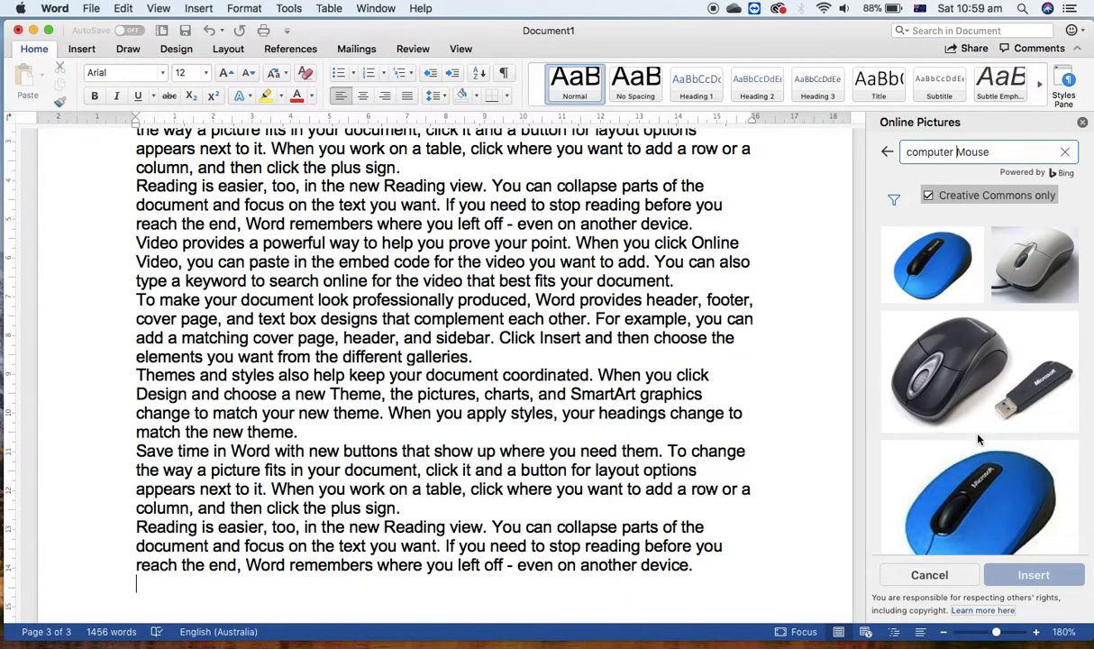
Step: Insert the large blue Microsoft mouse picture at the end of the document
scroll(1019, 472, "down", 3)
left_click(1007, 386)
left_click(1007, 385)
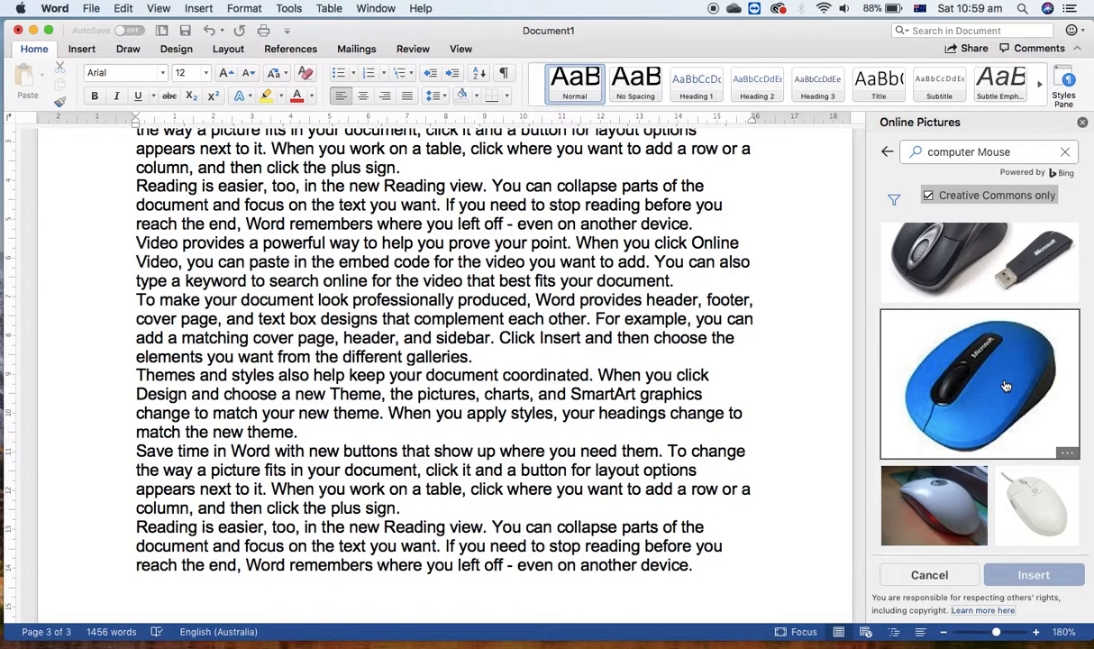
left_click(580, 459)
scroll(578, 457, "up", 15)
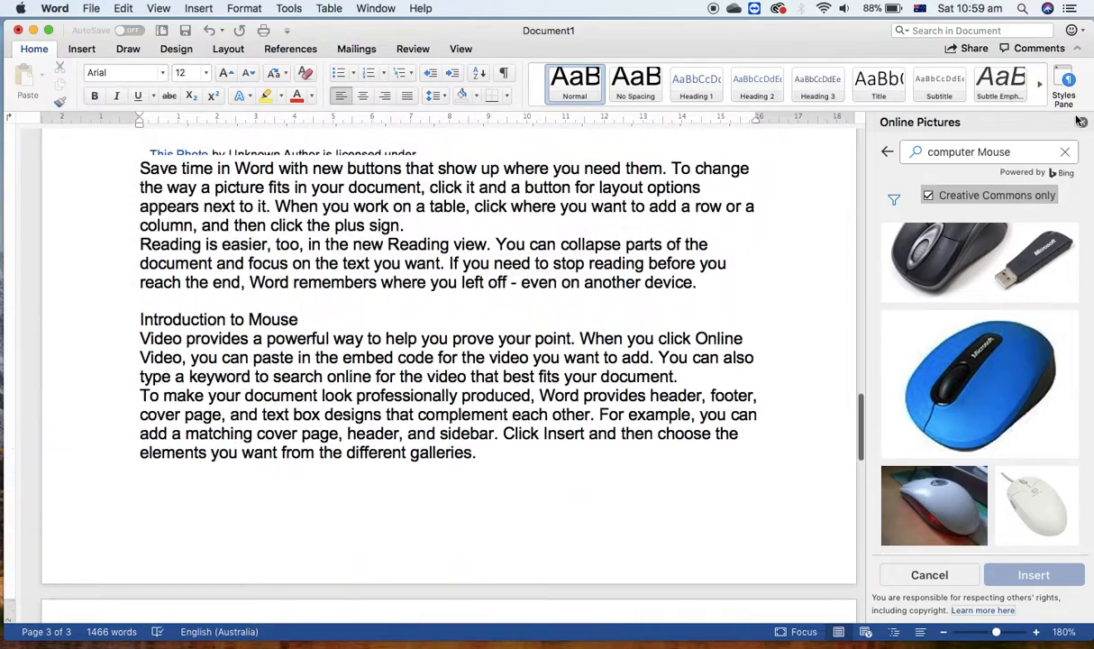
Step: Close the online picture search and apply the Heading 1 style to the "Introduction to keyboard" line
left_click(1081, 120)
scroll(665, 289, "up", 5)
scroll(665, 291, "up", 10)
scroll(665, 290, "down", 8)
scroll(665, 291, "down", 12)
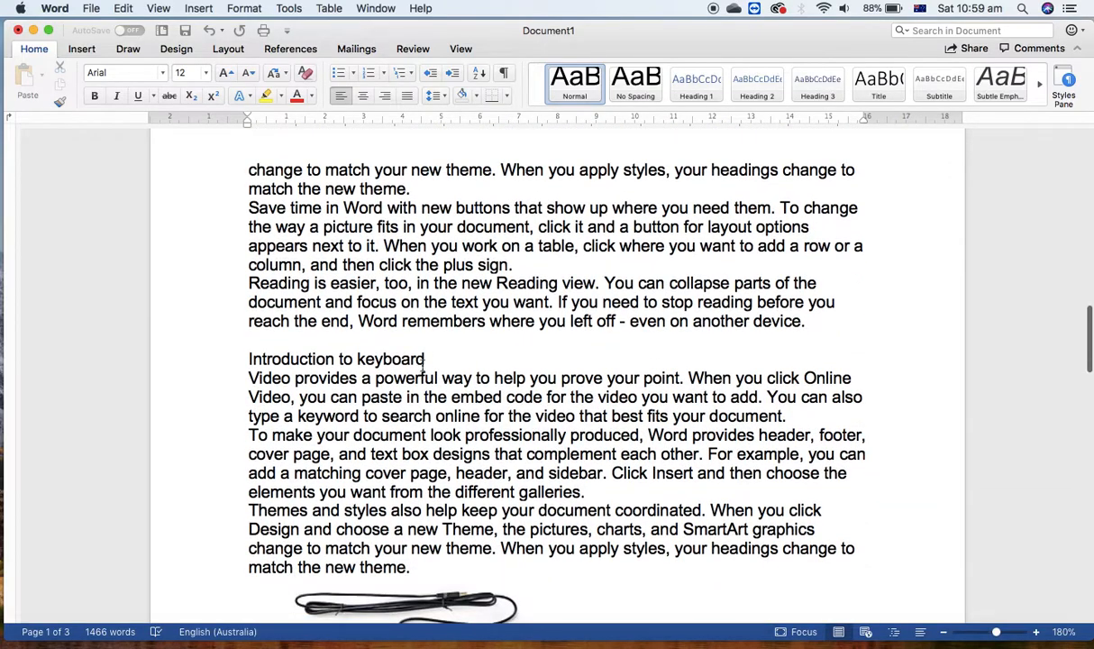
triple_click(386, 359)
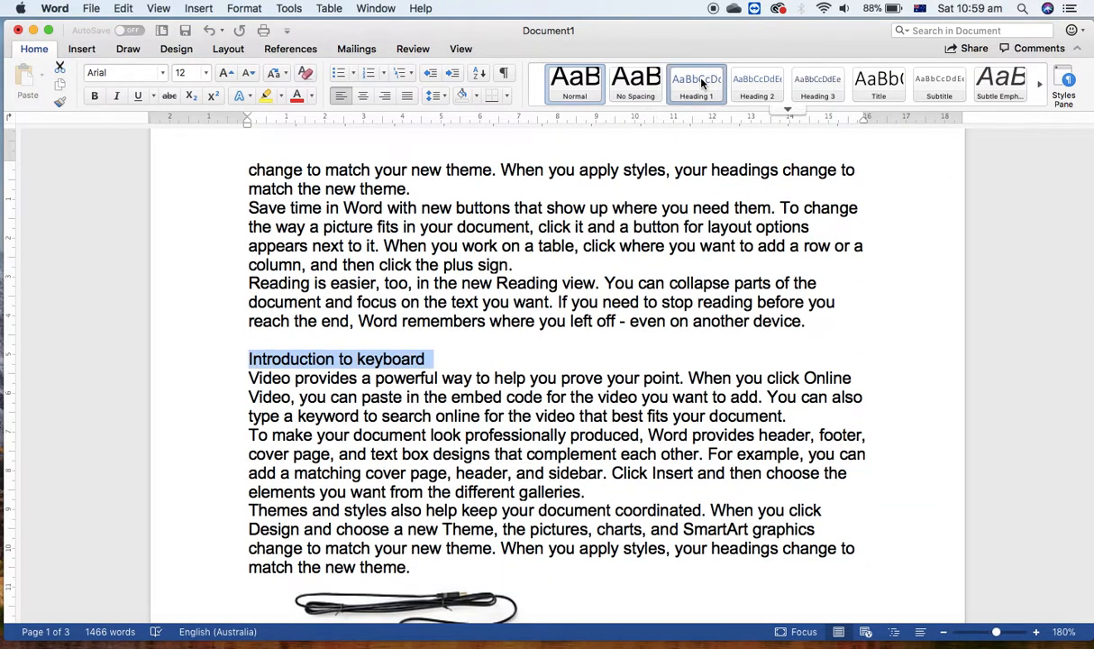
left_click(703, 83)
Step: Apply the Heading 1 style to the "Introduction to Mouse" line
scroll(574, 316, "down", 15)
scroll(568, 315, "down", 10)
scroll(568, 314, "up", 15)
scroll(568, 315, "up", 6)
scroll(568, 315, "down", 3)
scroll(568, 315, "down", 10)
left_click_drag(457, 424, 244, 416)
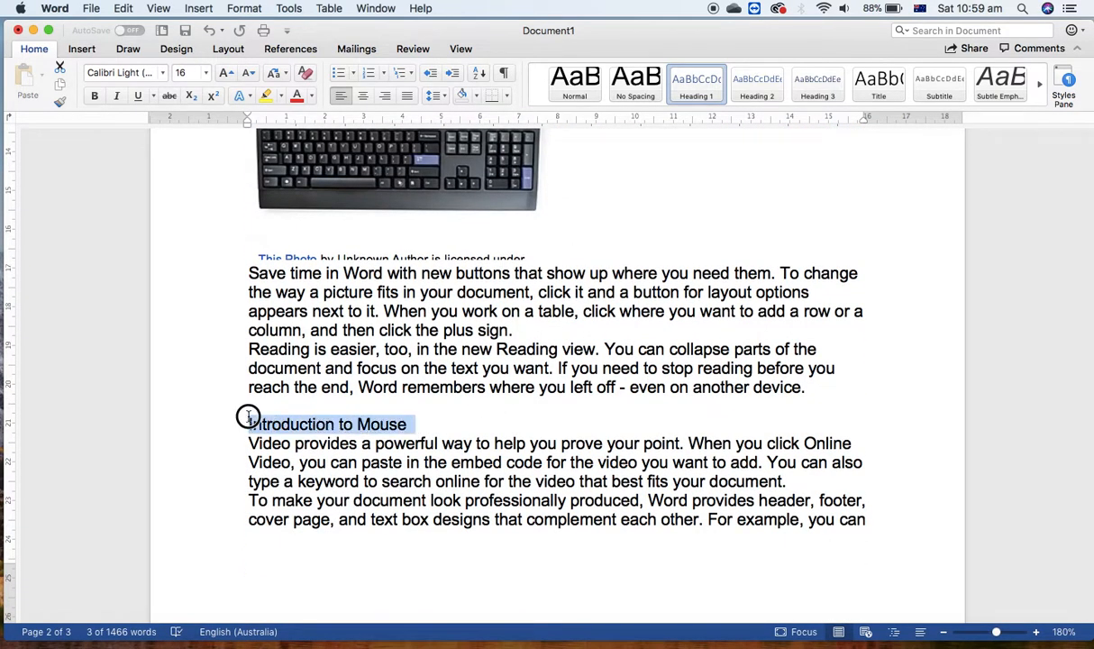
left_click(703, 90)
left_click(568, 371)
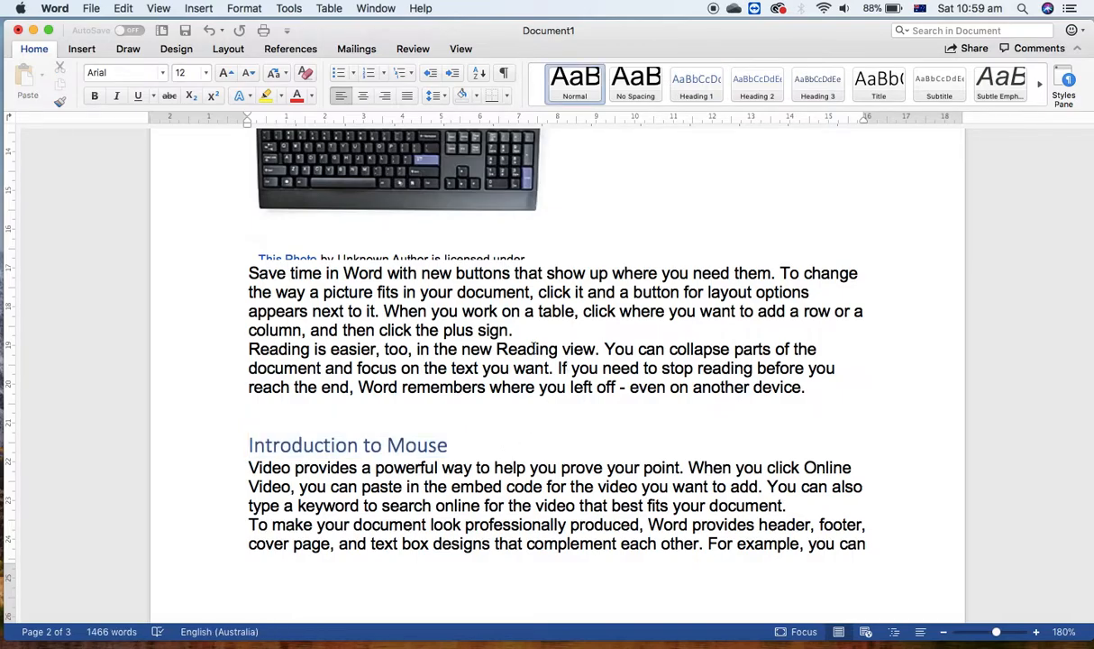
Step: Justify the three body paragraphs between the "Introduction to computer" and "Types of computer" headings
scroll(533, 347, "up", 10)
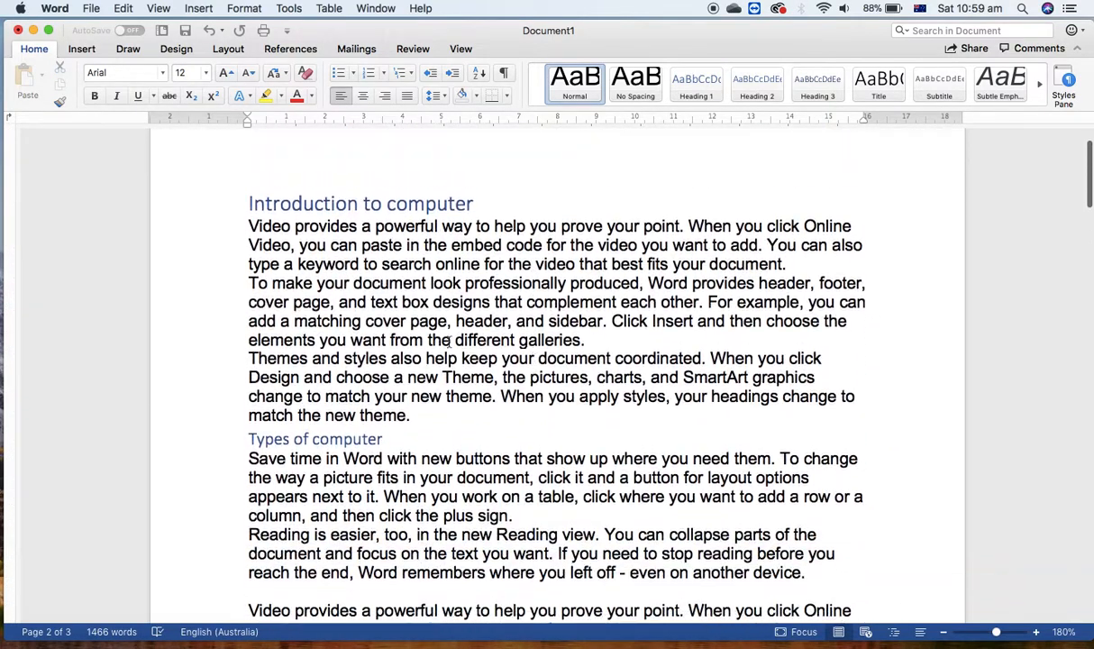
left_click_drag(412, 417, 224, 232)
left_click(408, 97)
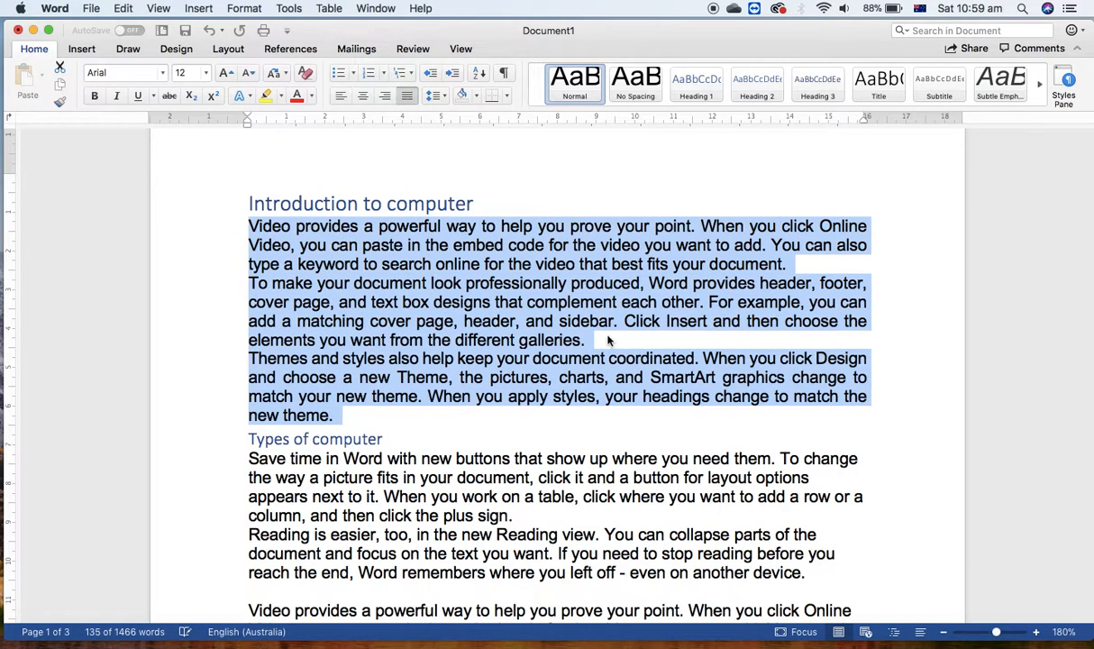
left_click(619, 359)
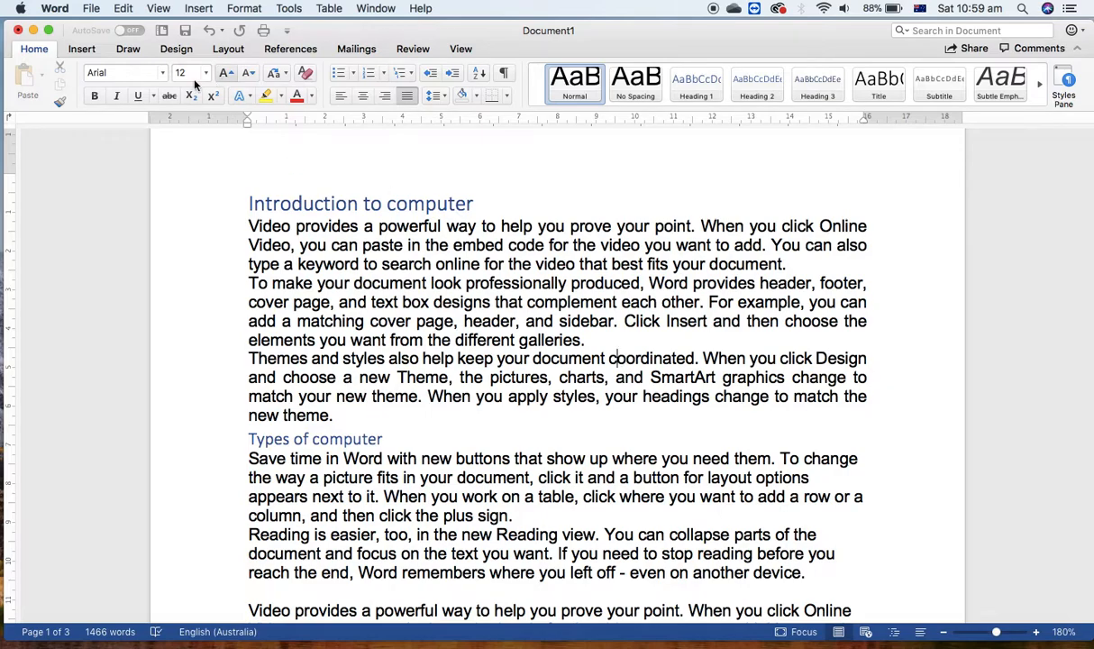
Step: Export the document to the Desktop as a PDF named "Introduction to computer", using the Best for printing option
left_click(91, 9)
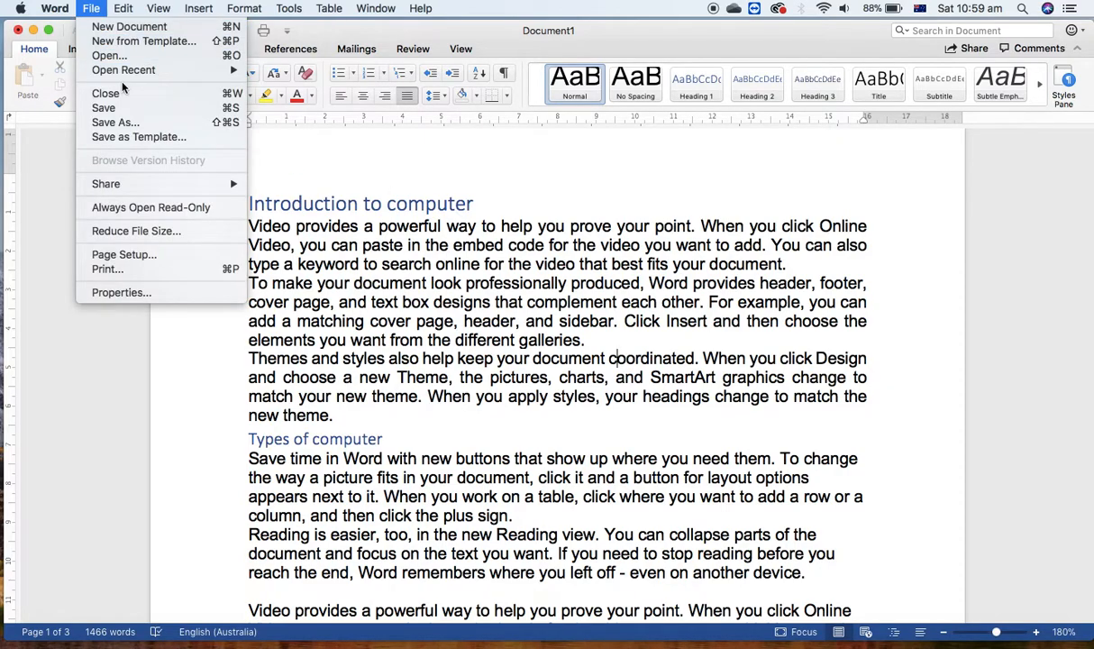
left_click(113, 123)
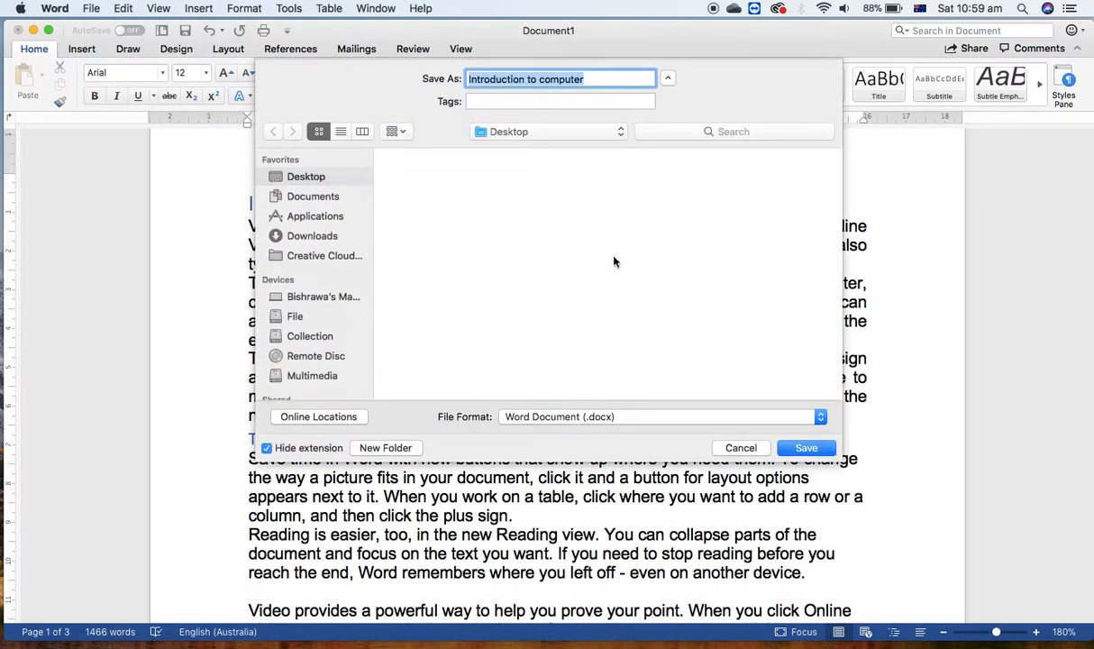
left_click(665, 419)
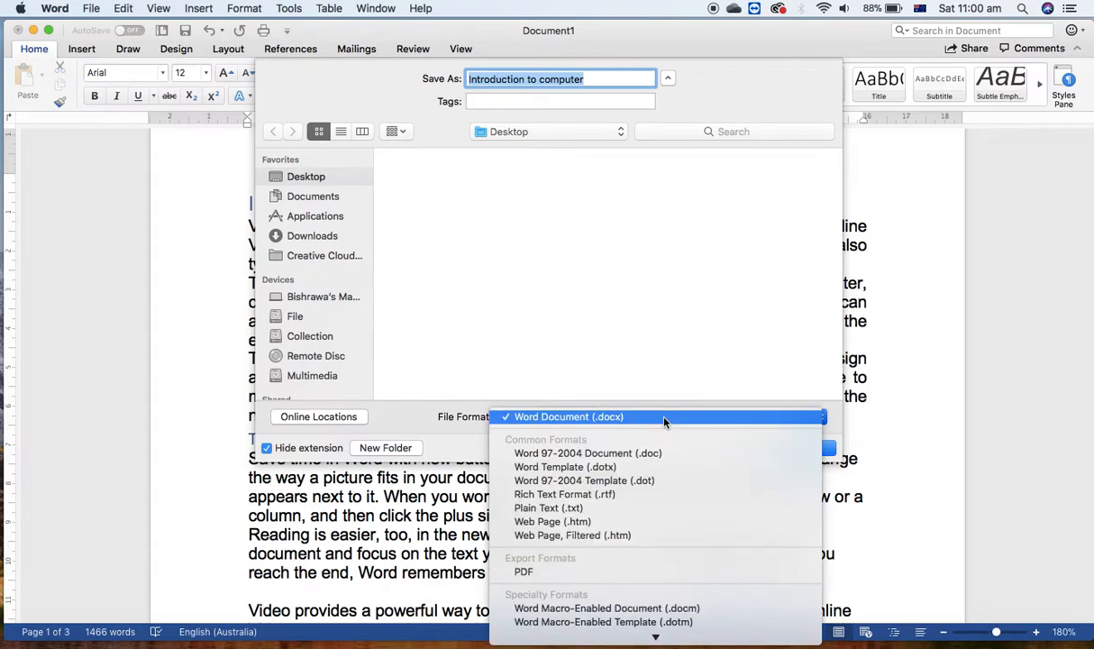
left_click(537, 573)
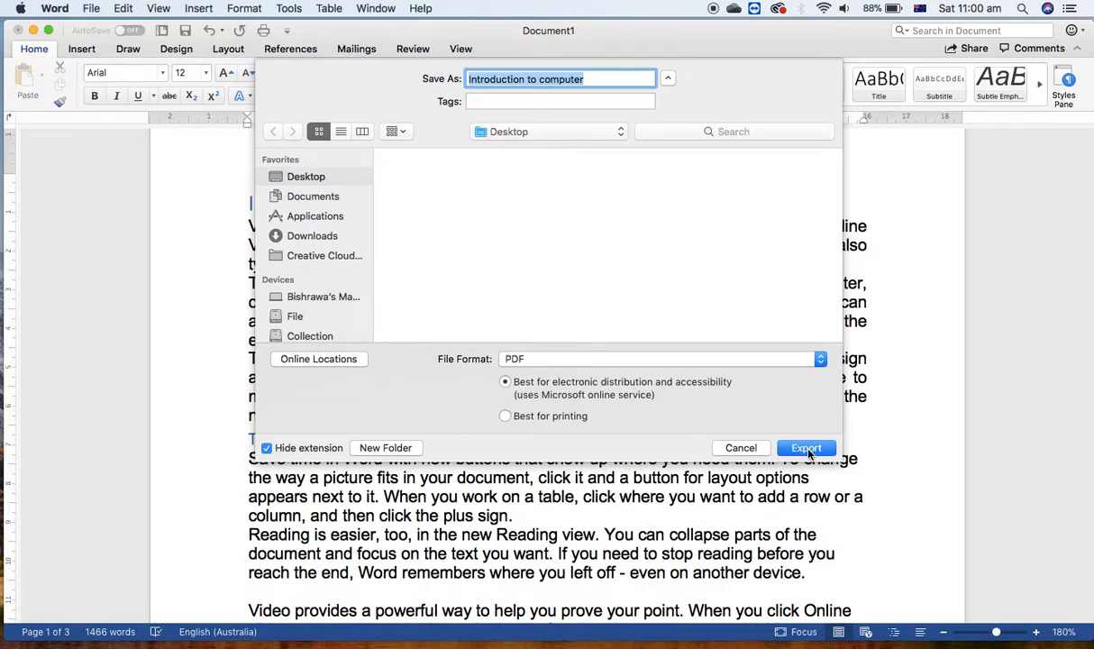
left_click(505, 415)
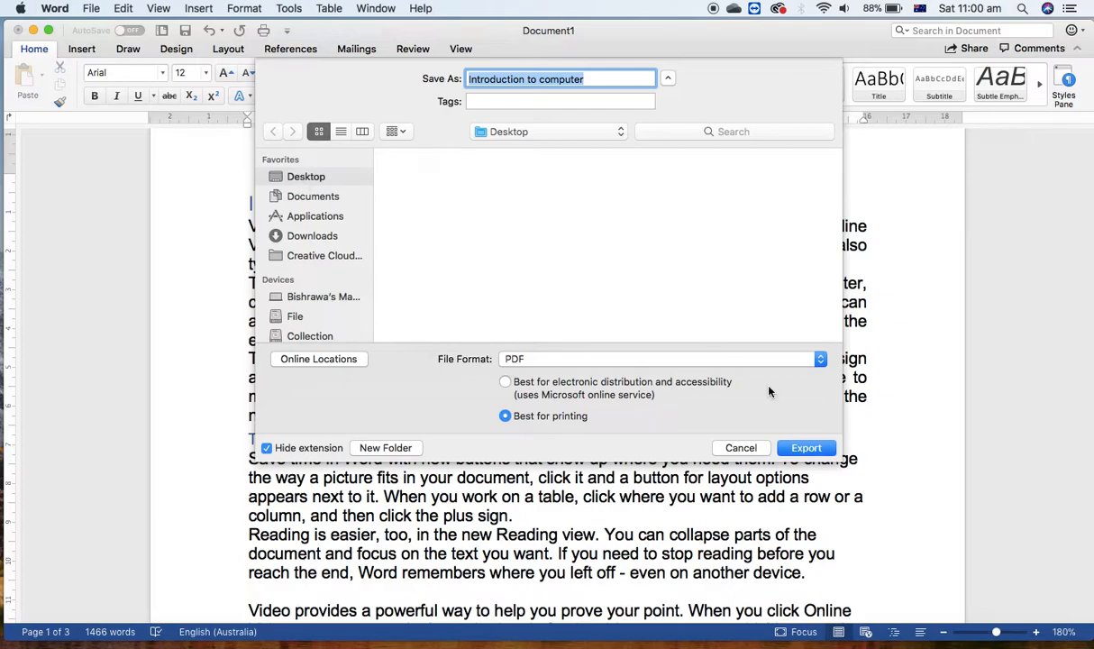
left_click(808, 448)
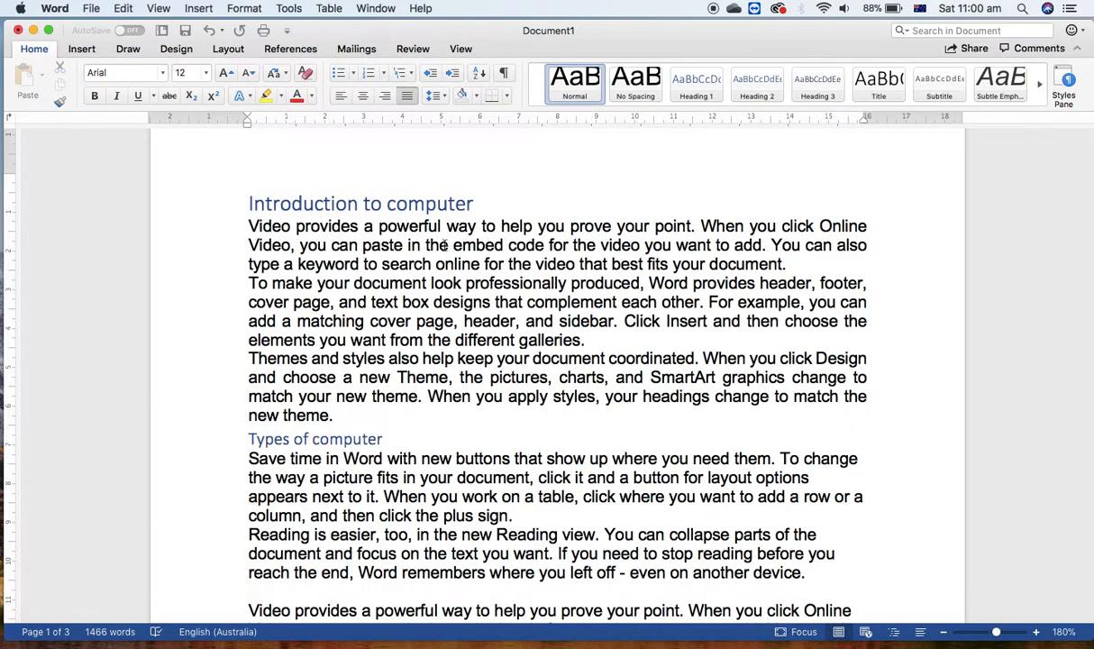
Step: Minimize the Word document and open the exported "Introduction to computer" PDF from the desktop in Preview
left_click(34, 30)
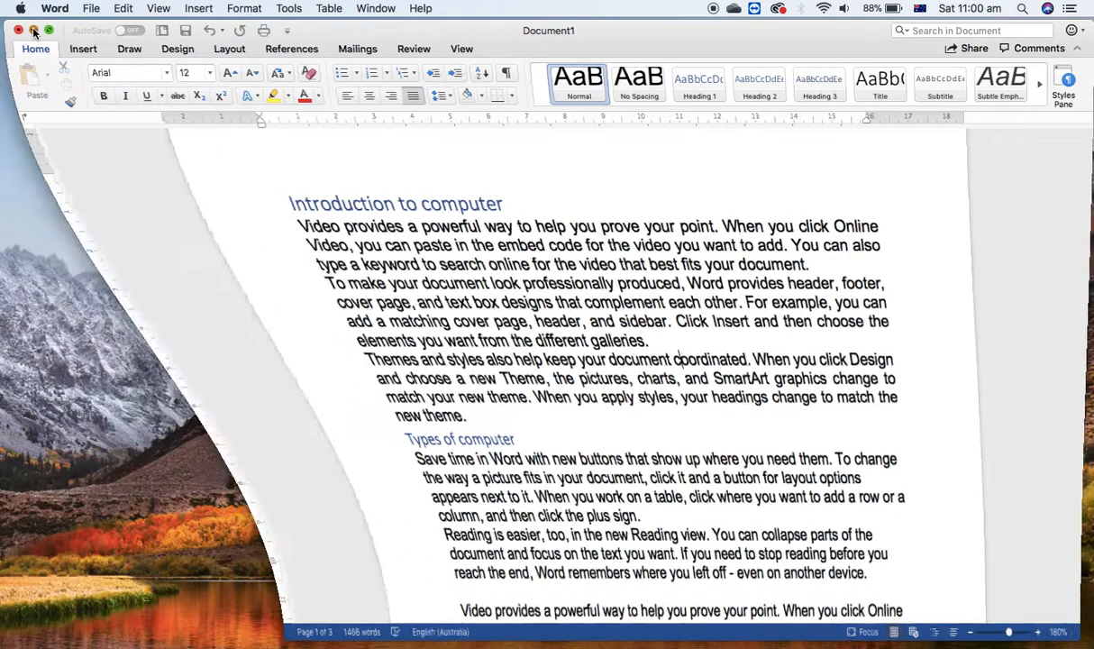
left_click_drag(1049, 313, 693, 190)
left_click(1023, 455)
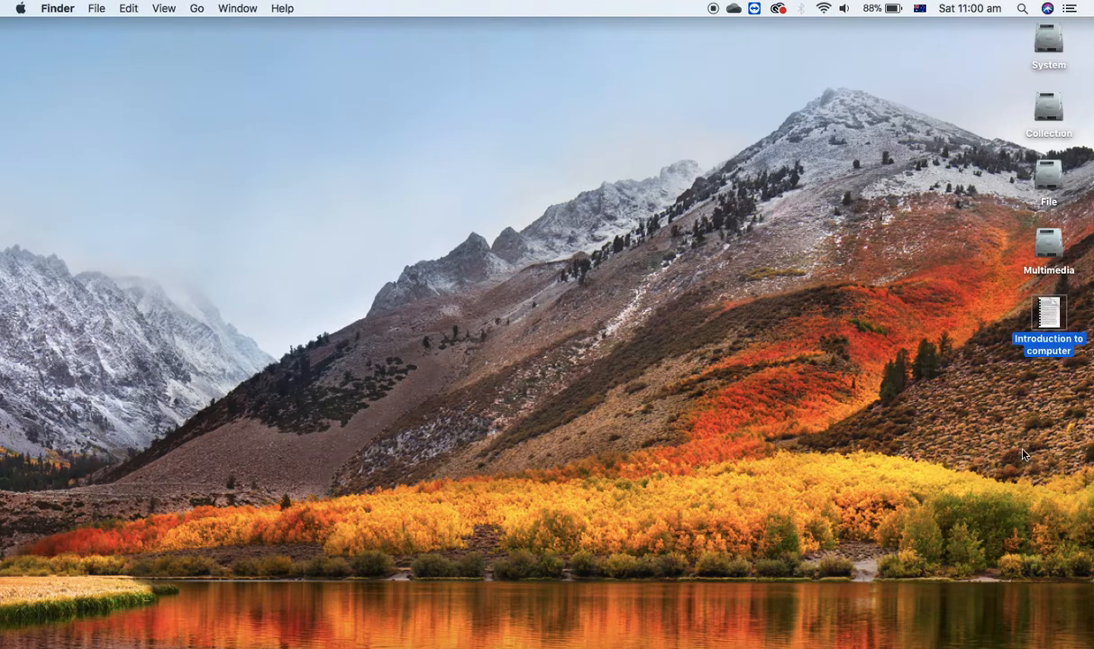
left_click(1056, 316)
double_click(1056, 316)
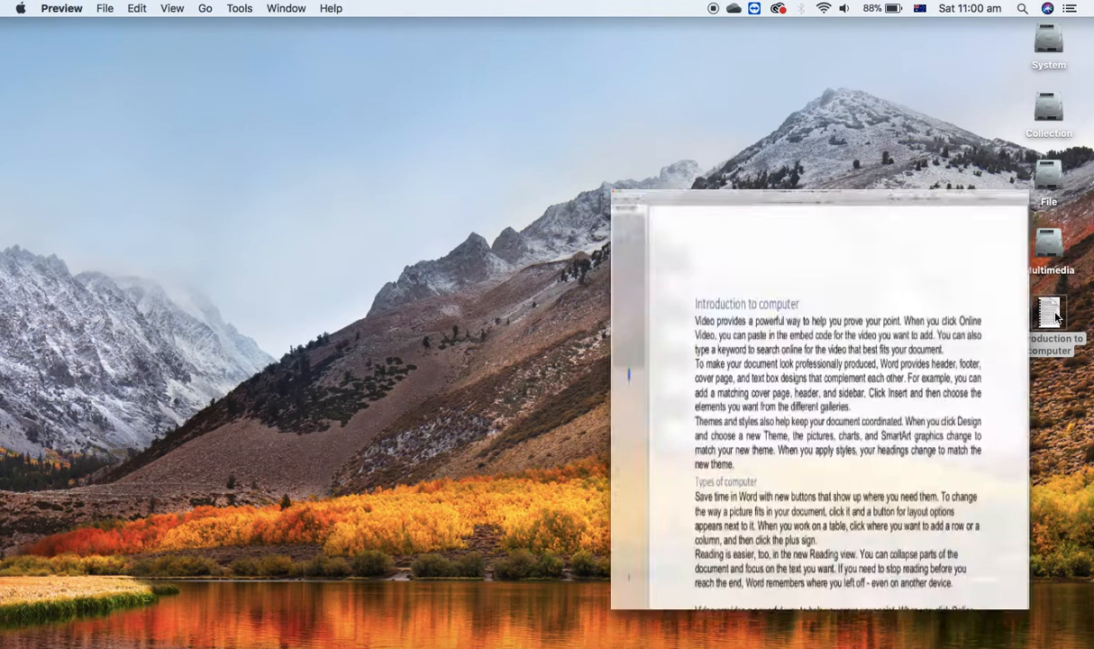
Step: Check the headings and pictures on the PDF's pages, close it and return to the Word document
scroll(559, 494, "down", 15)
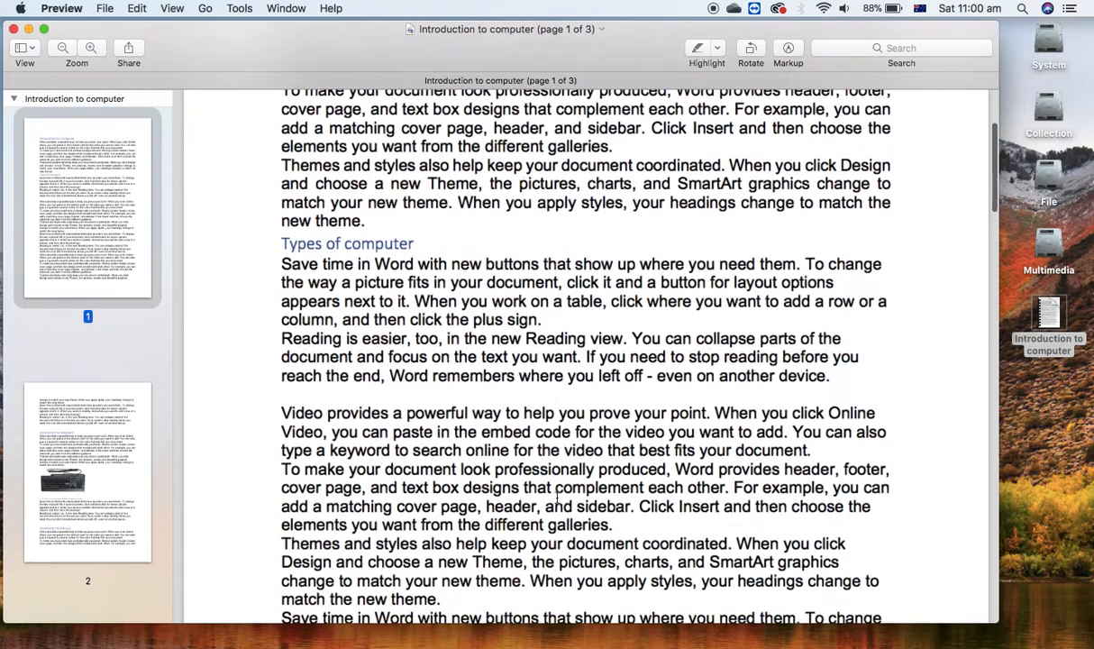
scroll(557, 498, "down", 20)
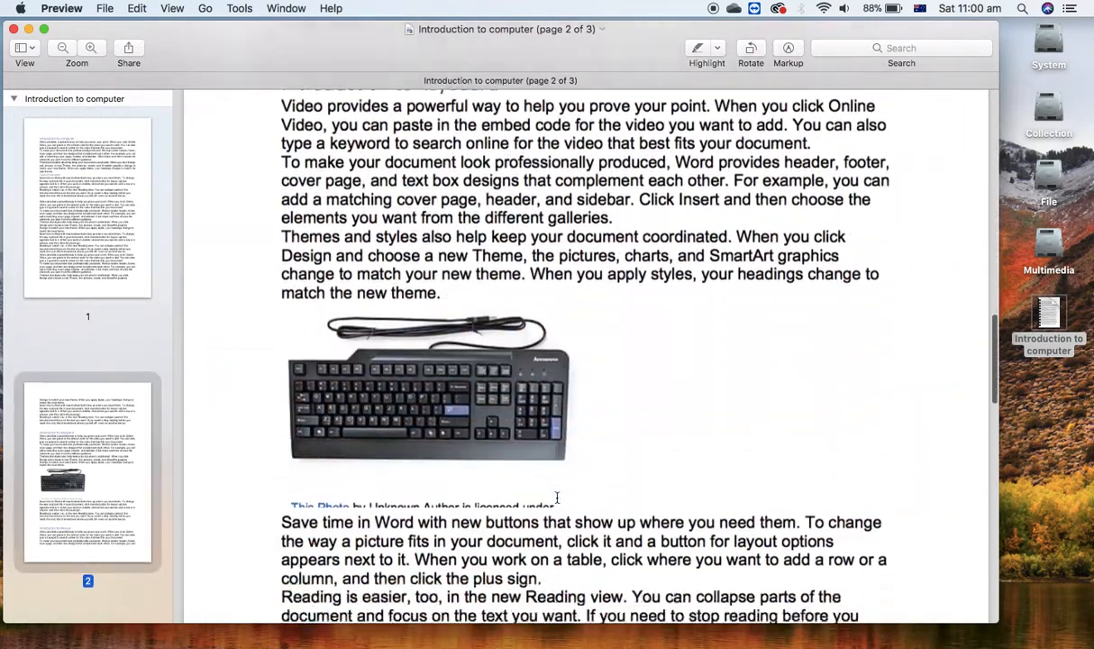
scroll(557, 497, "up", 10)
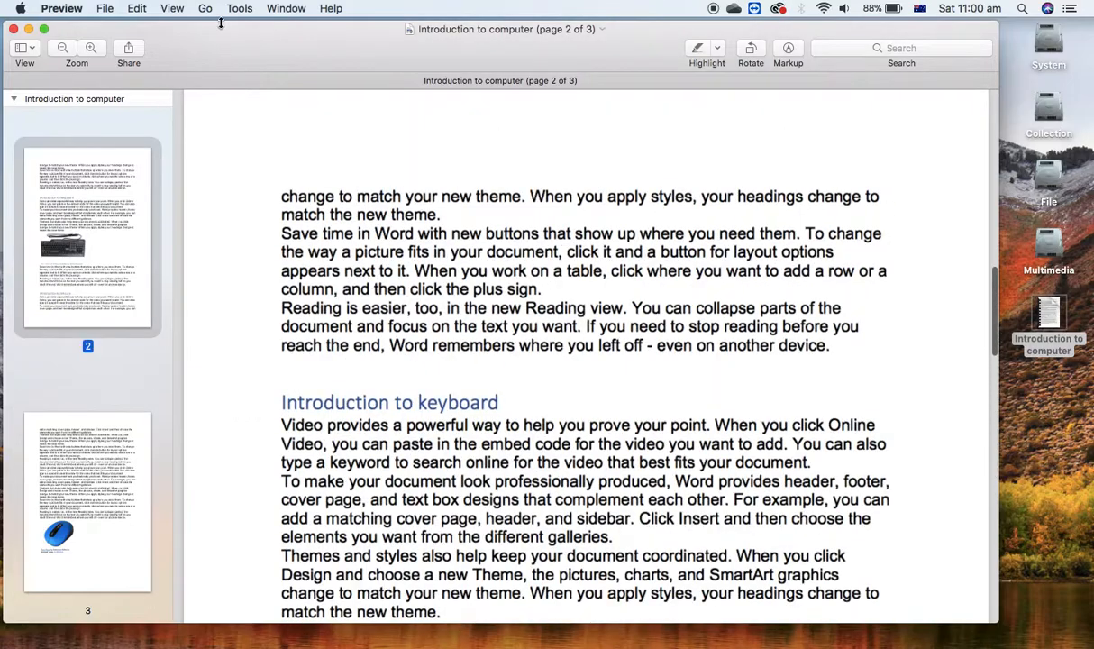
left_click(13, 30)
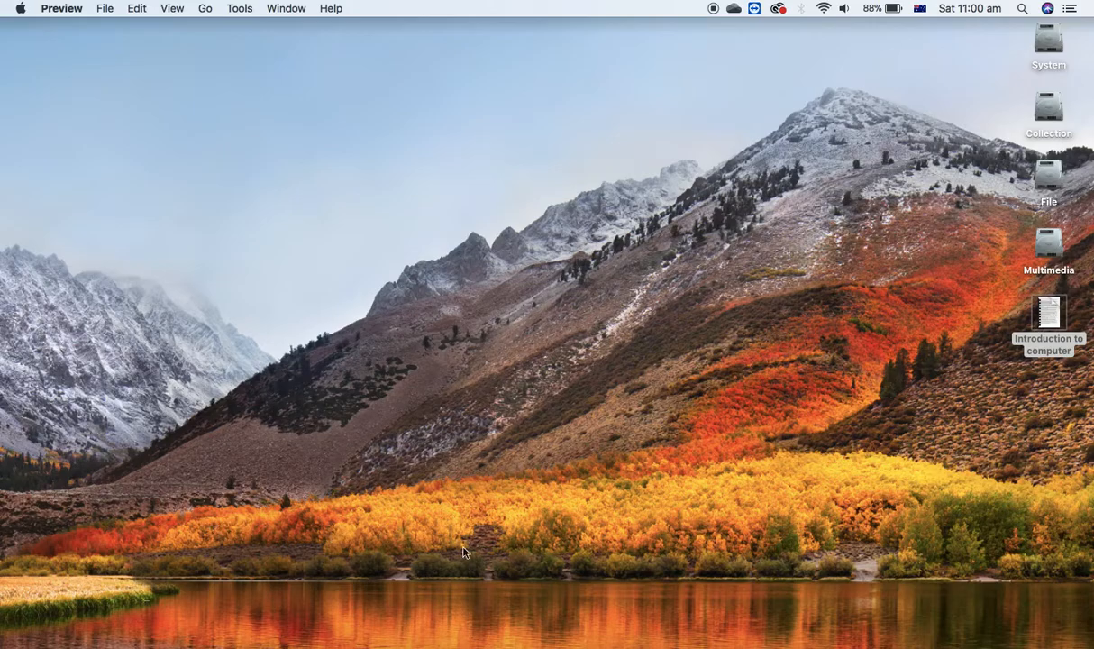
left_click(684, 642)
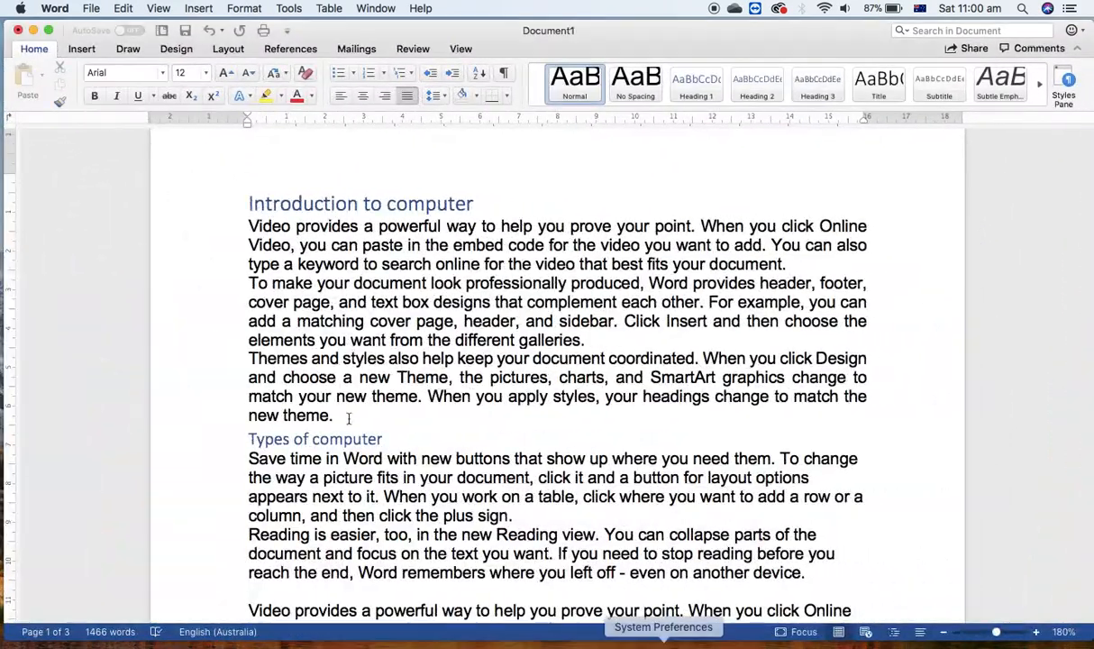
key("Up")
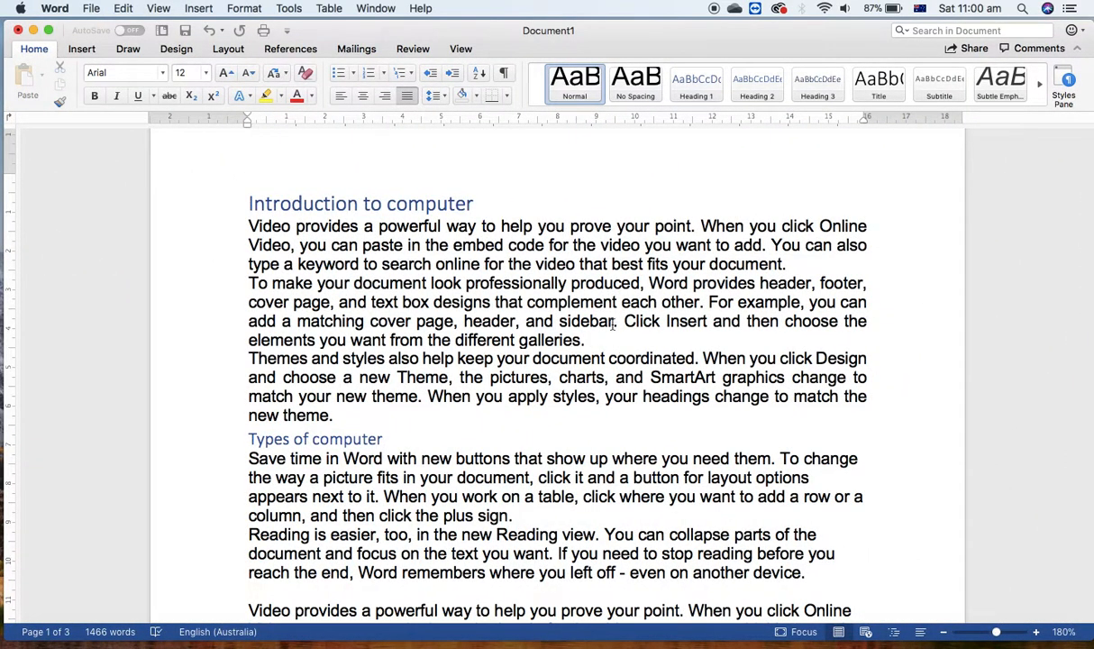